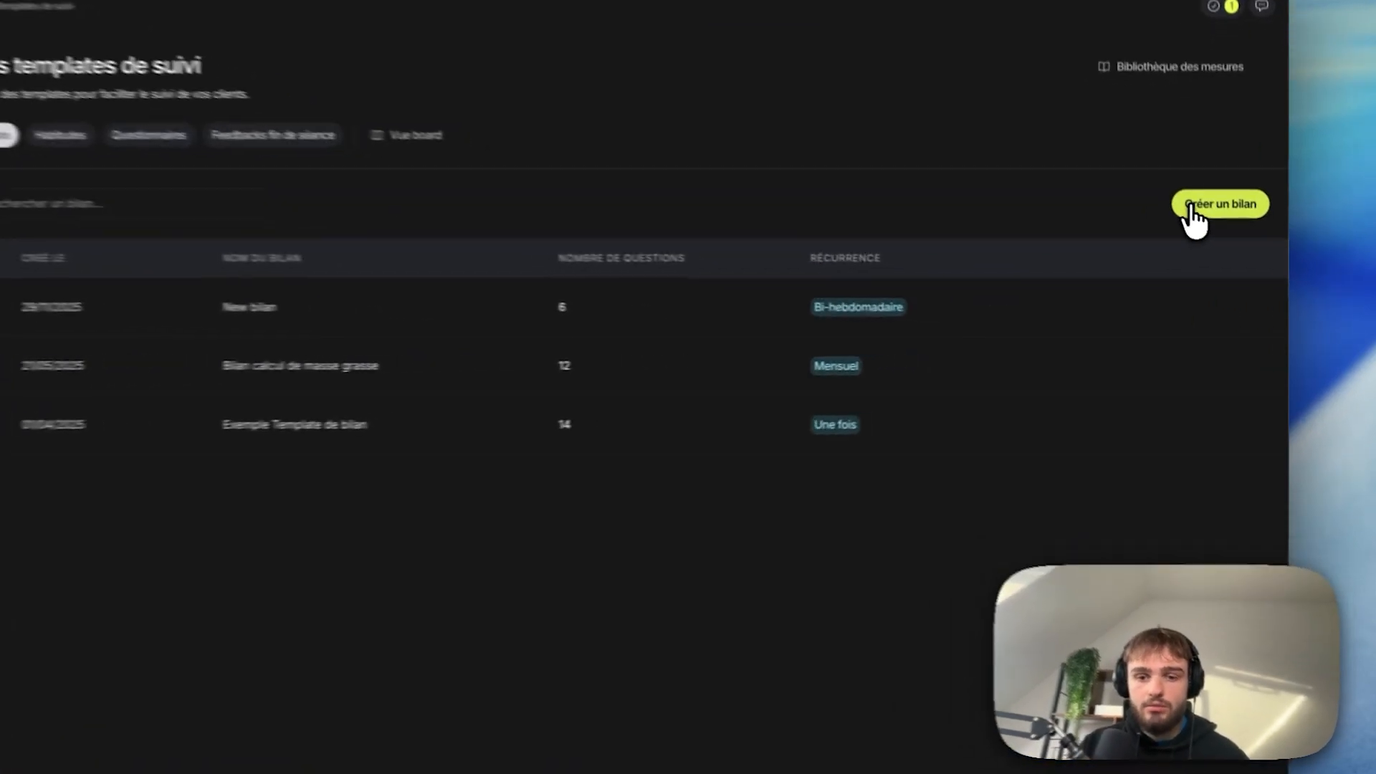
Create a new bilan template titled "Bilan hebdo" with the description "bilan hebdo".
left_click(1190, 206)
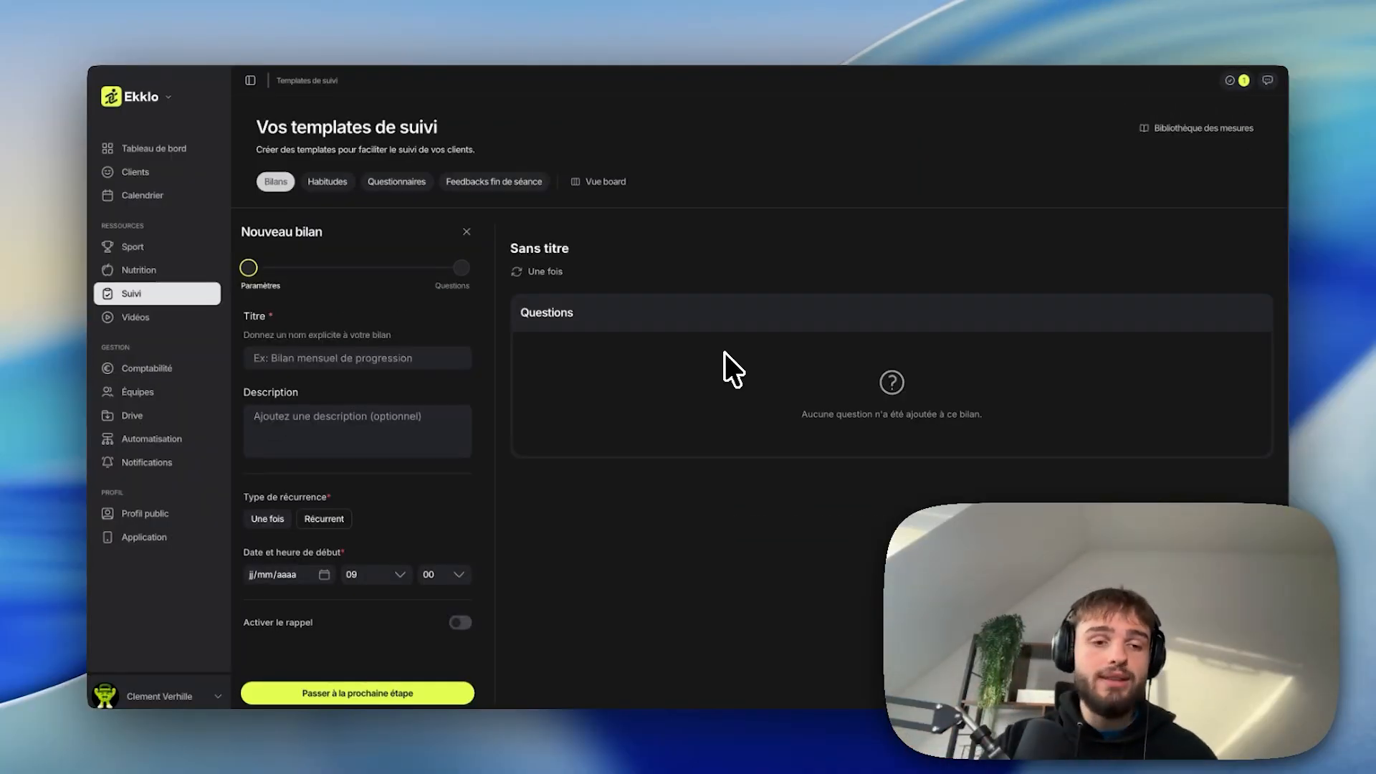
left_click(298, 358)
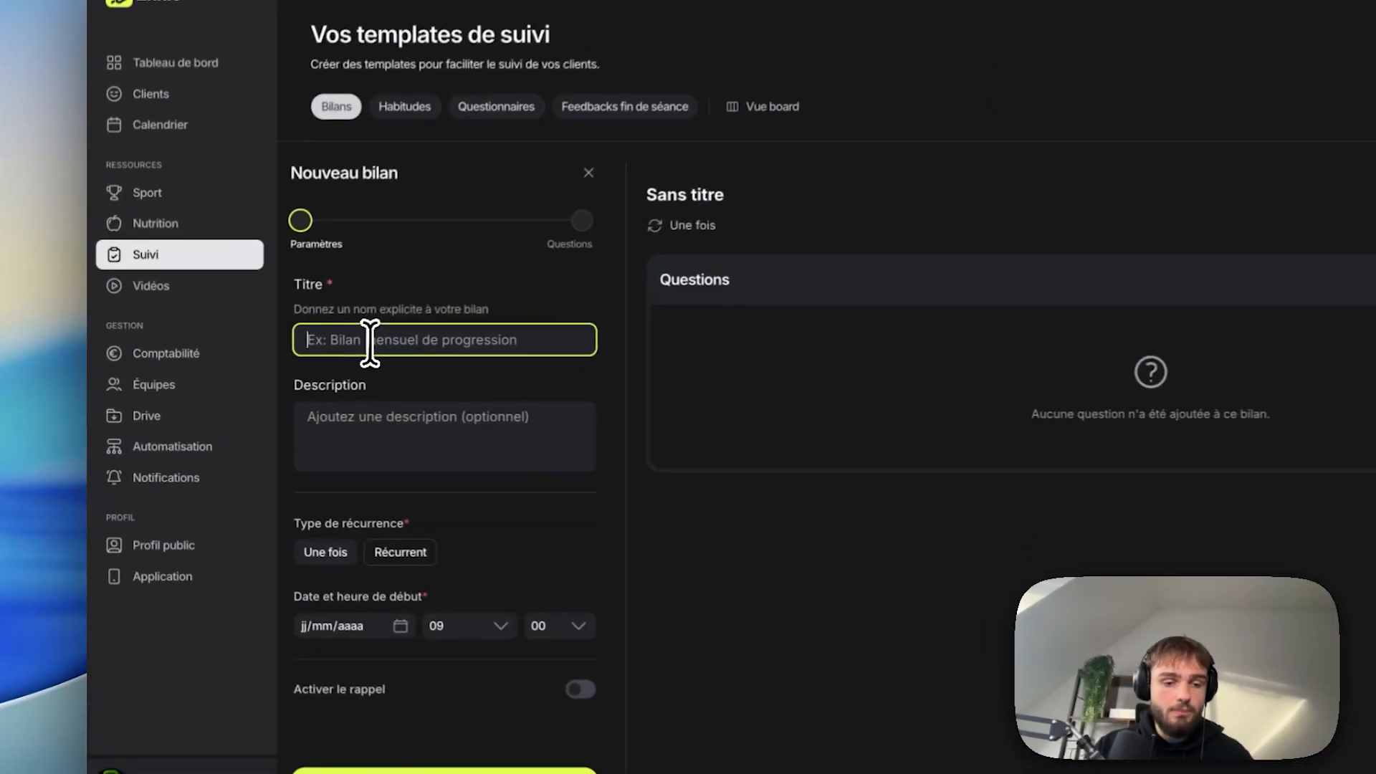
type("Bilan hebdo")
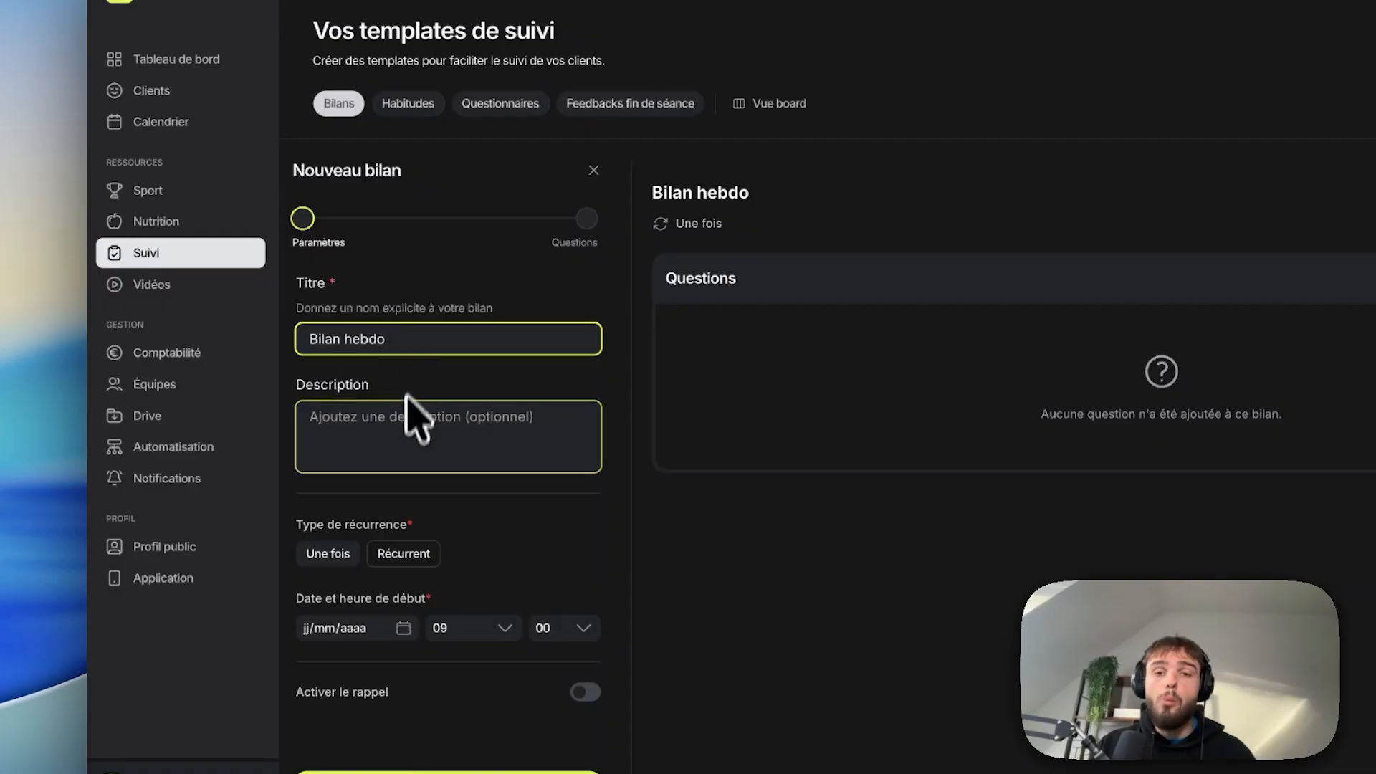
left_click(403, 438)
type("bilan hebdo")
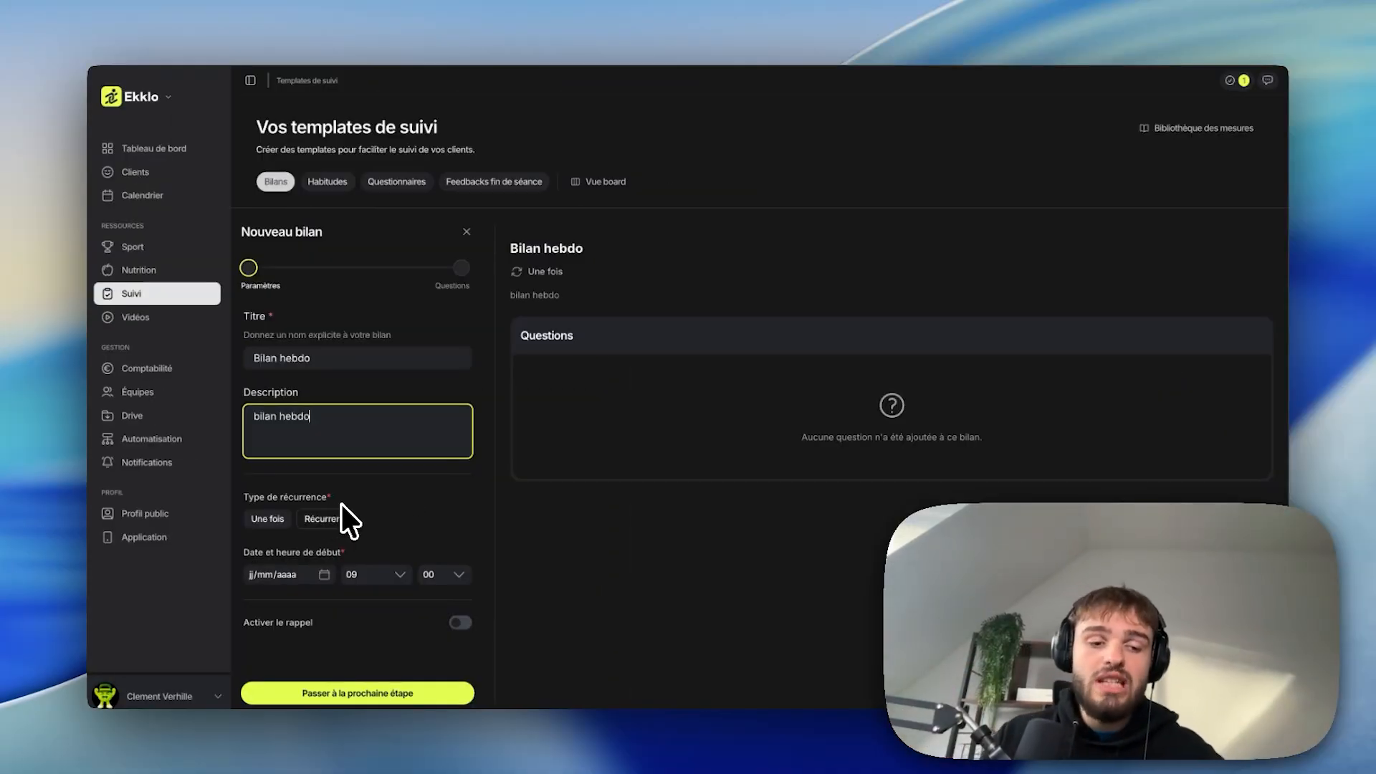
Make the bilan recurrent, repeating every week (semaine) on Saturday and Sunday.
left_click(283, 522)
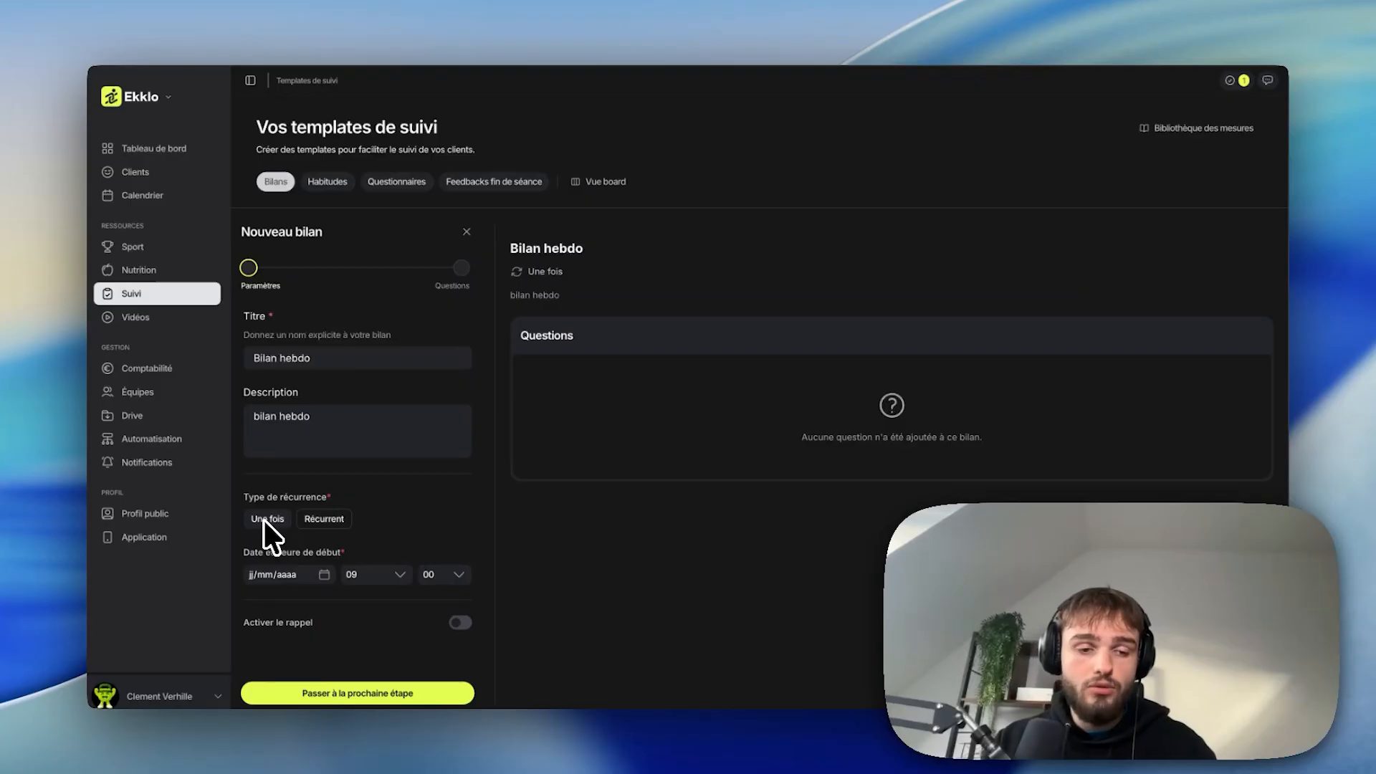
left_click(324, 519)
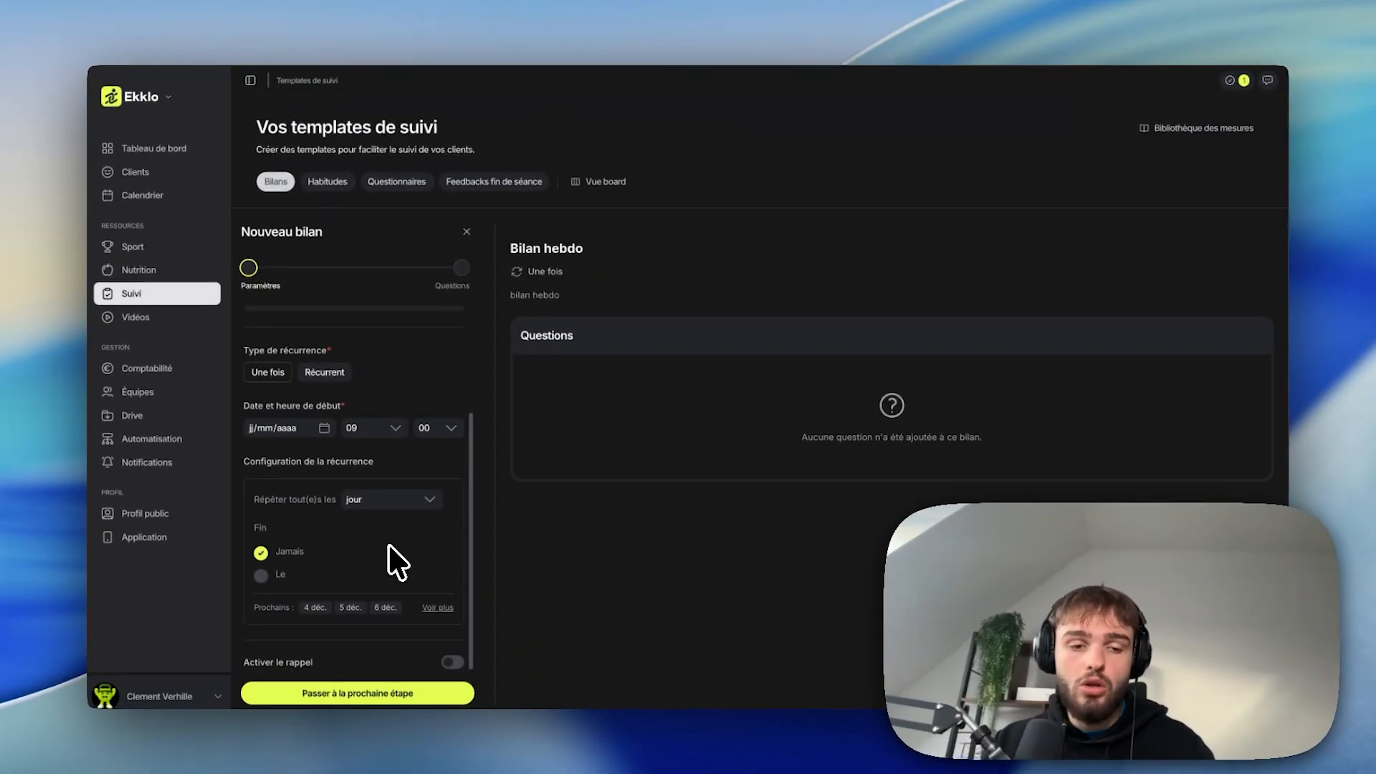
left_click(371, 500)
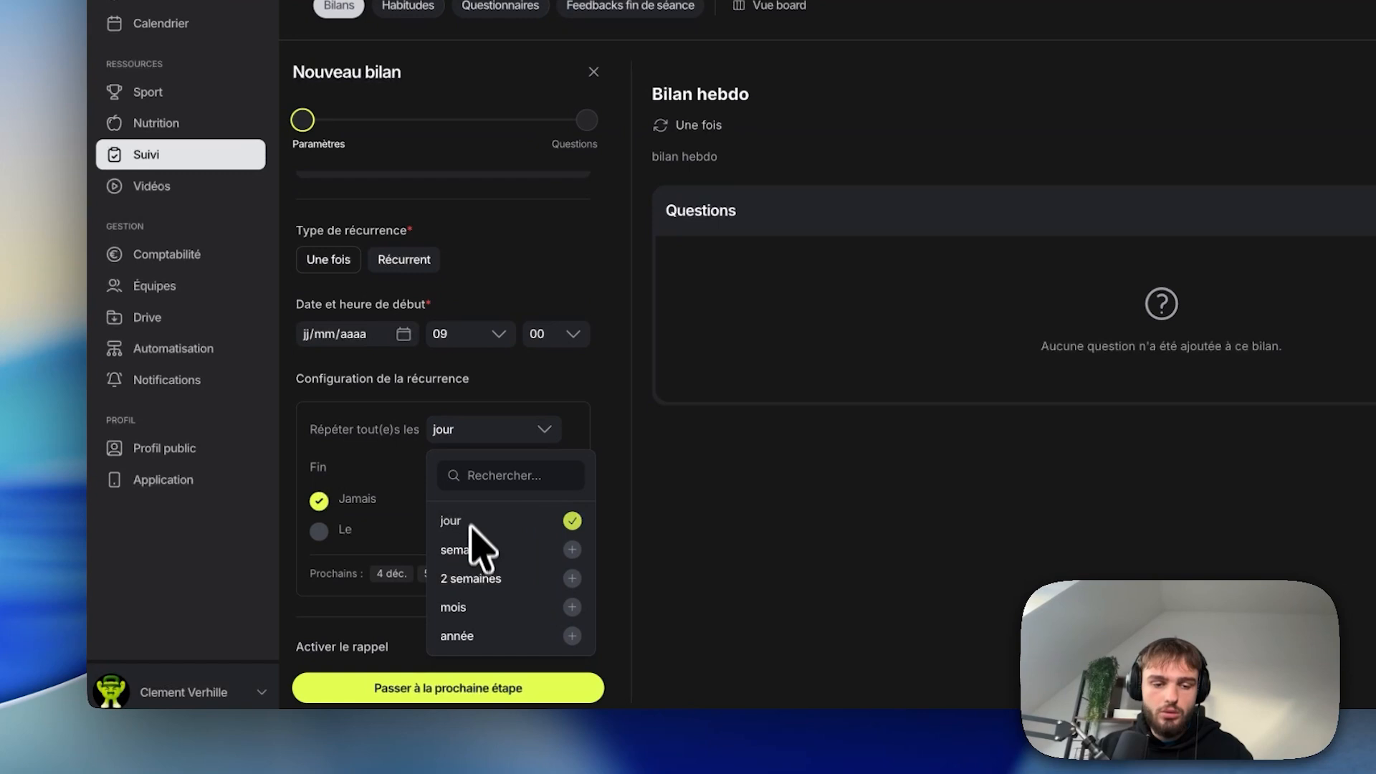
left_click(473, 550)
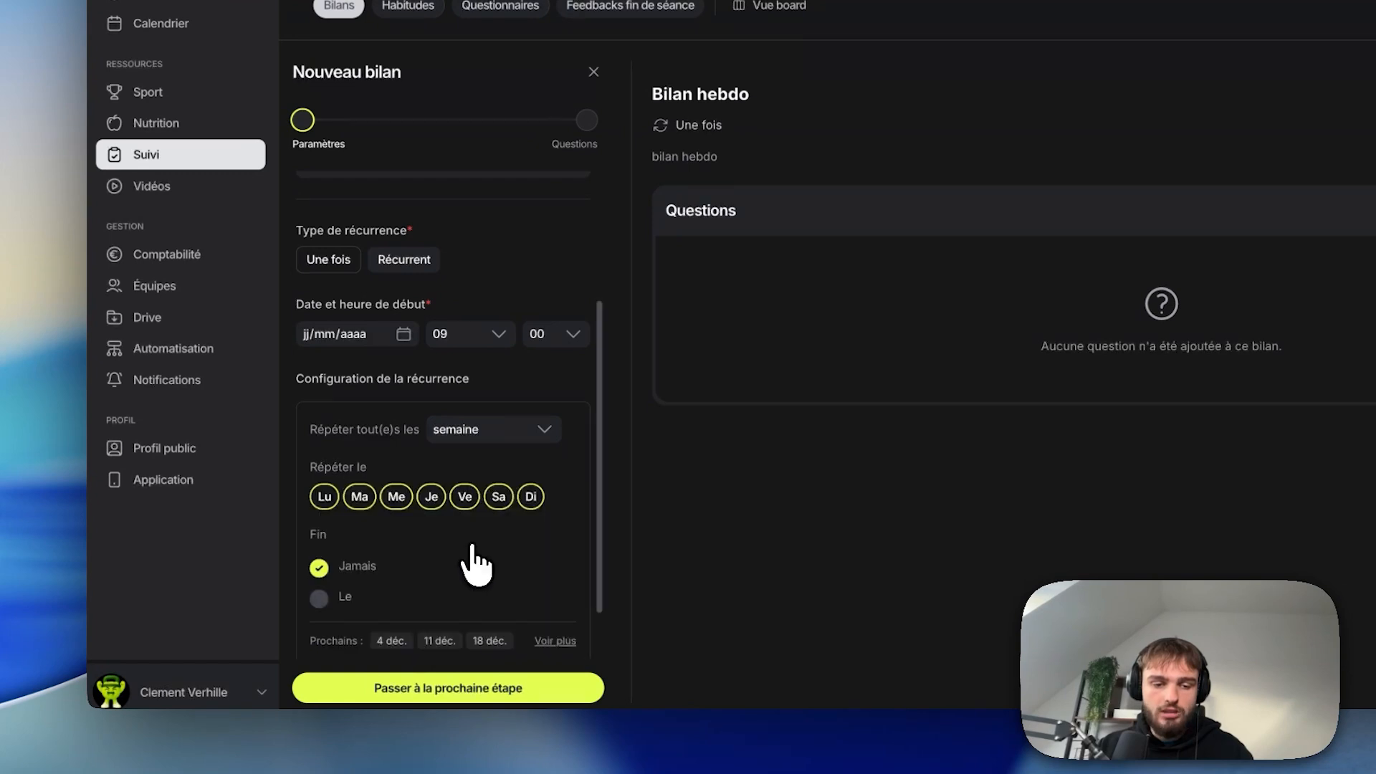
left_click(497, 496)
left_click(526, 496)
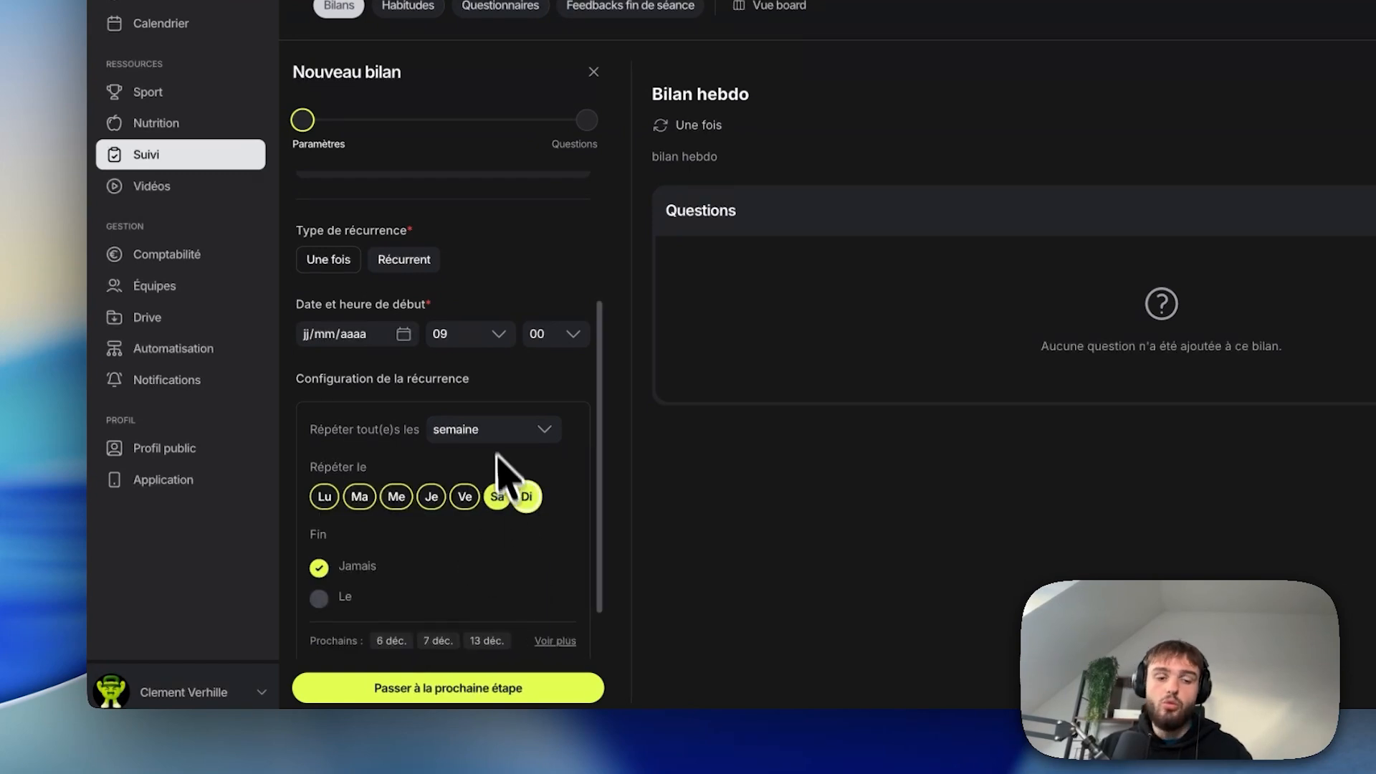
Try a monthly recurrence on the first day of the month, and return the recurrence to weekly.
left_click(492, 430)
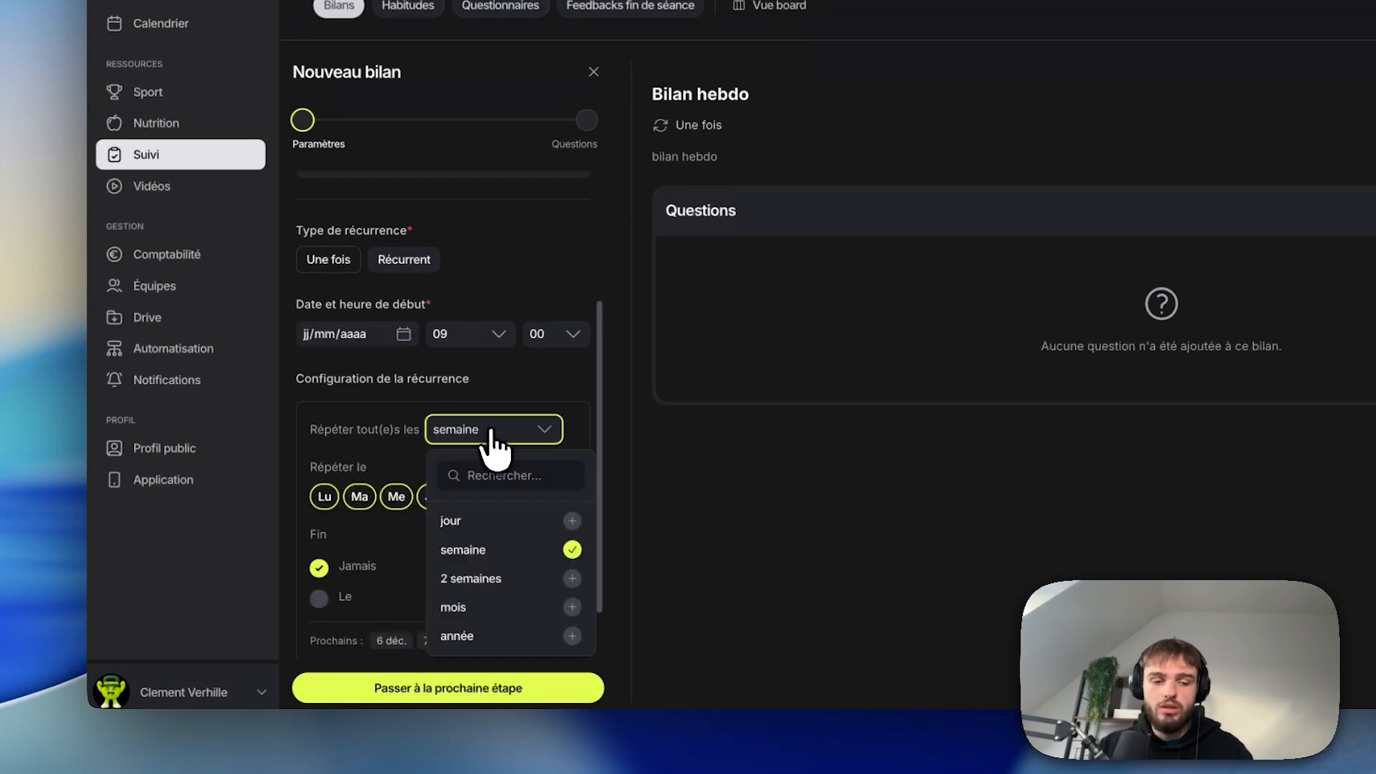
left_click(487, 608)
left_click(445, 504)
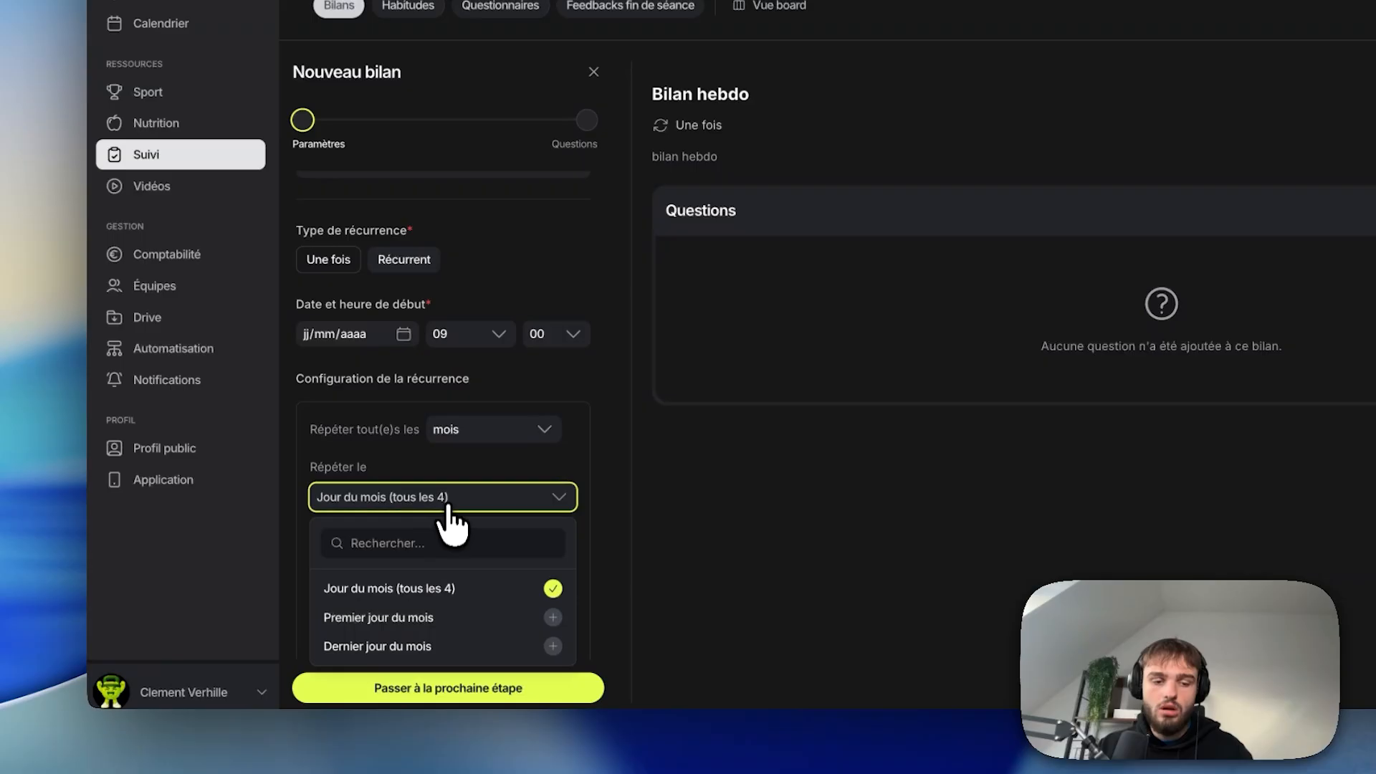
left_click(424, 618)
left_click(468, 444)
left_click(464, 549)
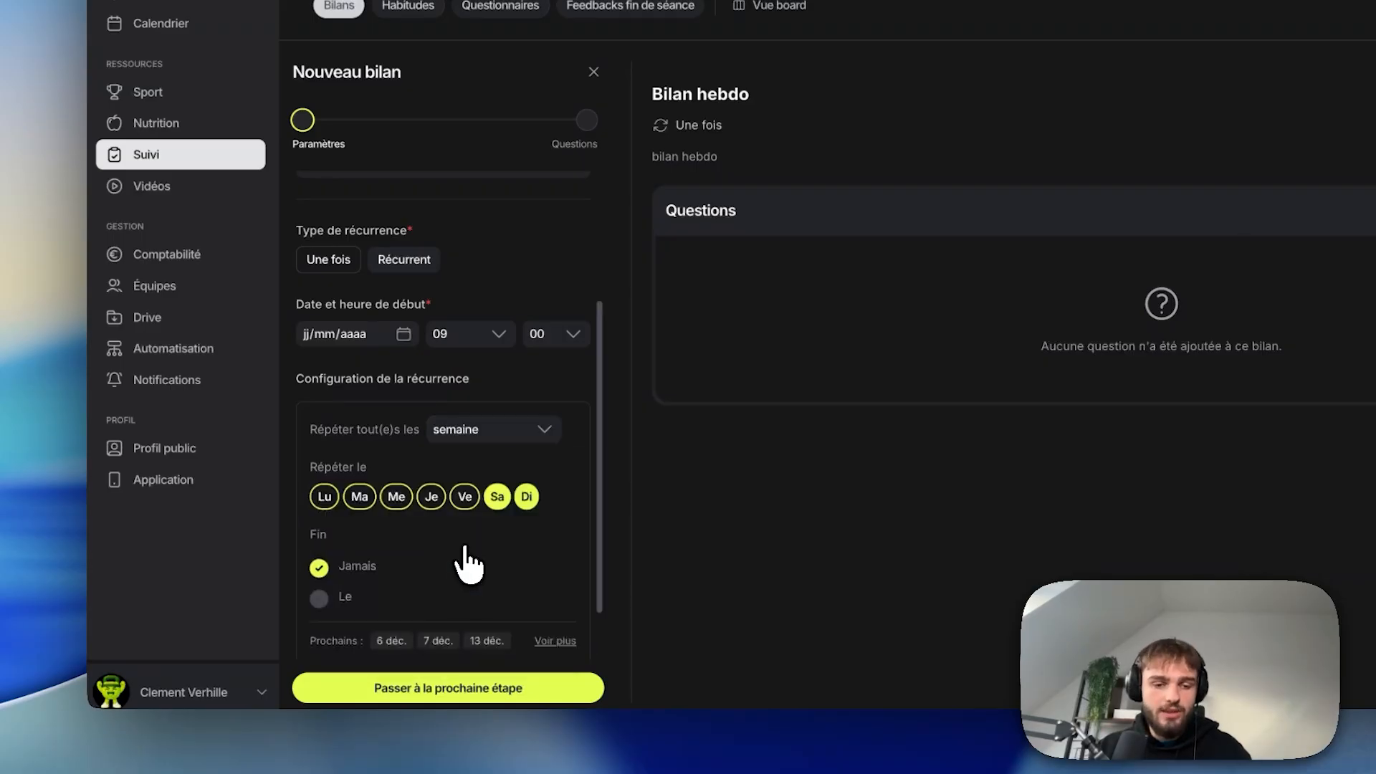
Remove Saturday from the weekly repeat days so the bilan recurs only on Sunday.
left_click(498, 498)
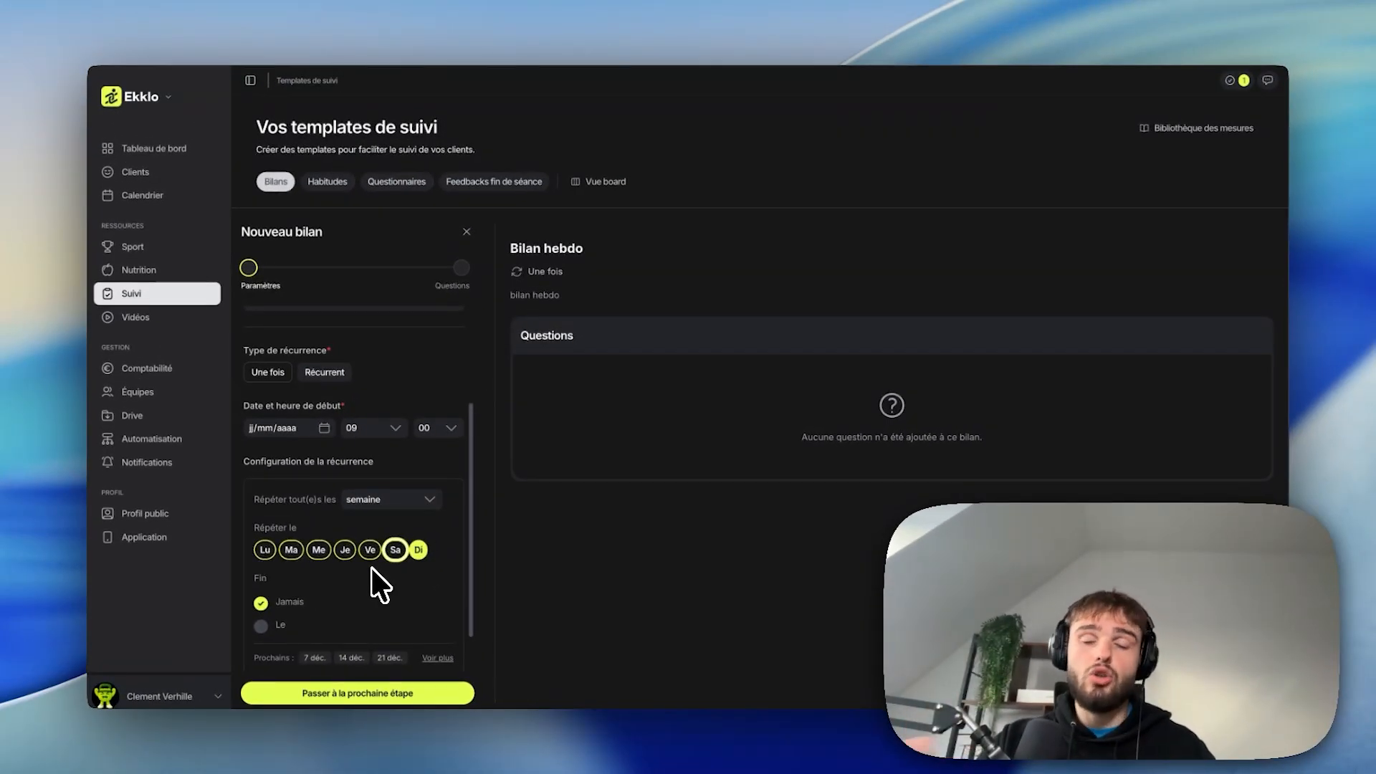
scroll(371, 567, "down", 1)
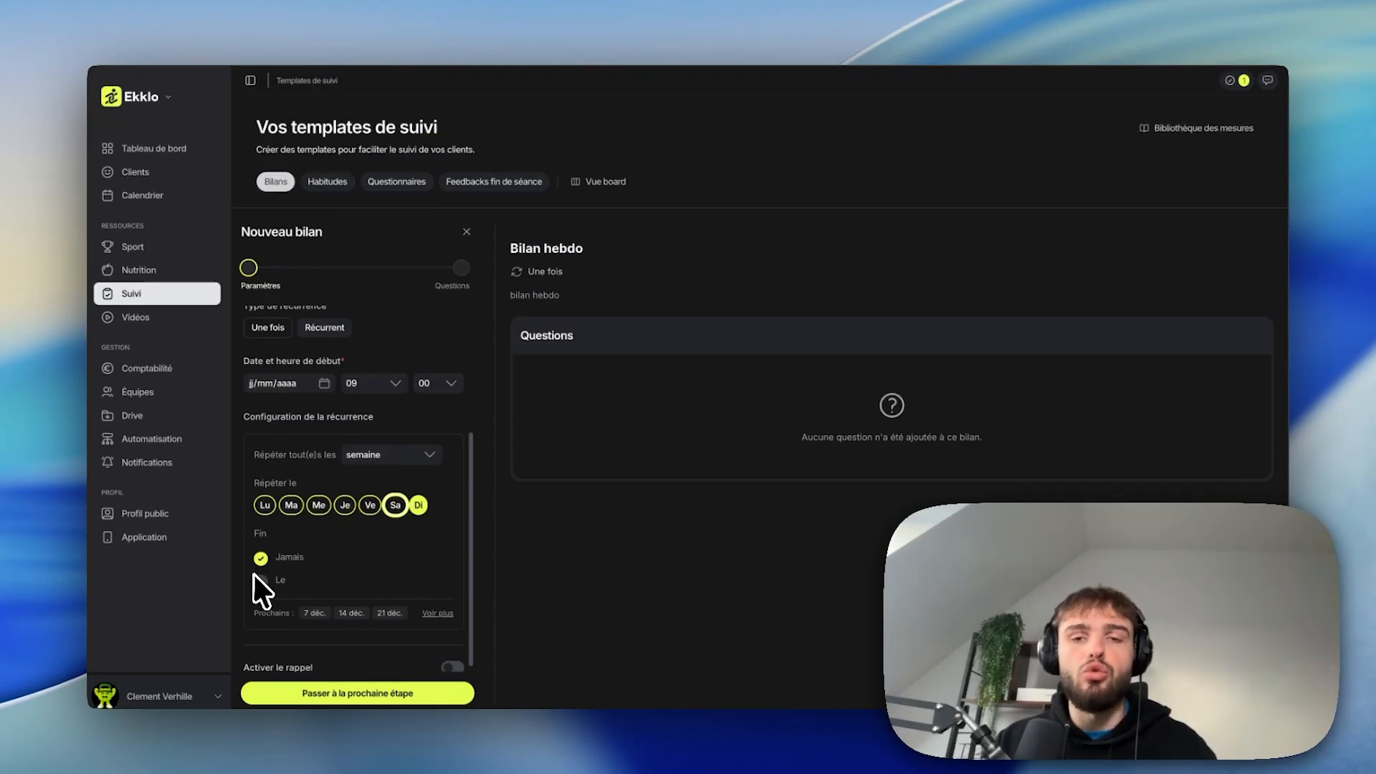
scroll(321, 582, "down", 1)
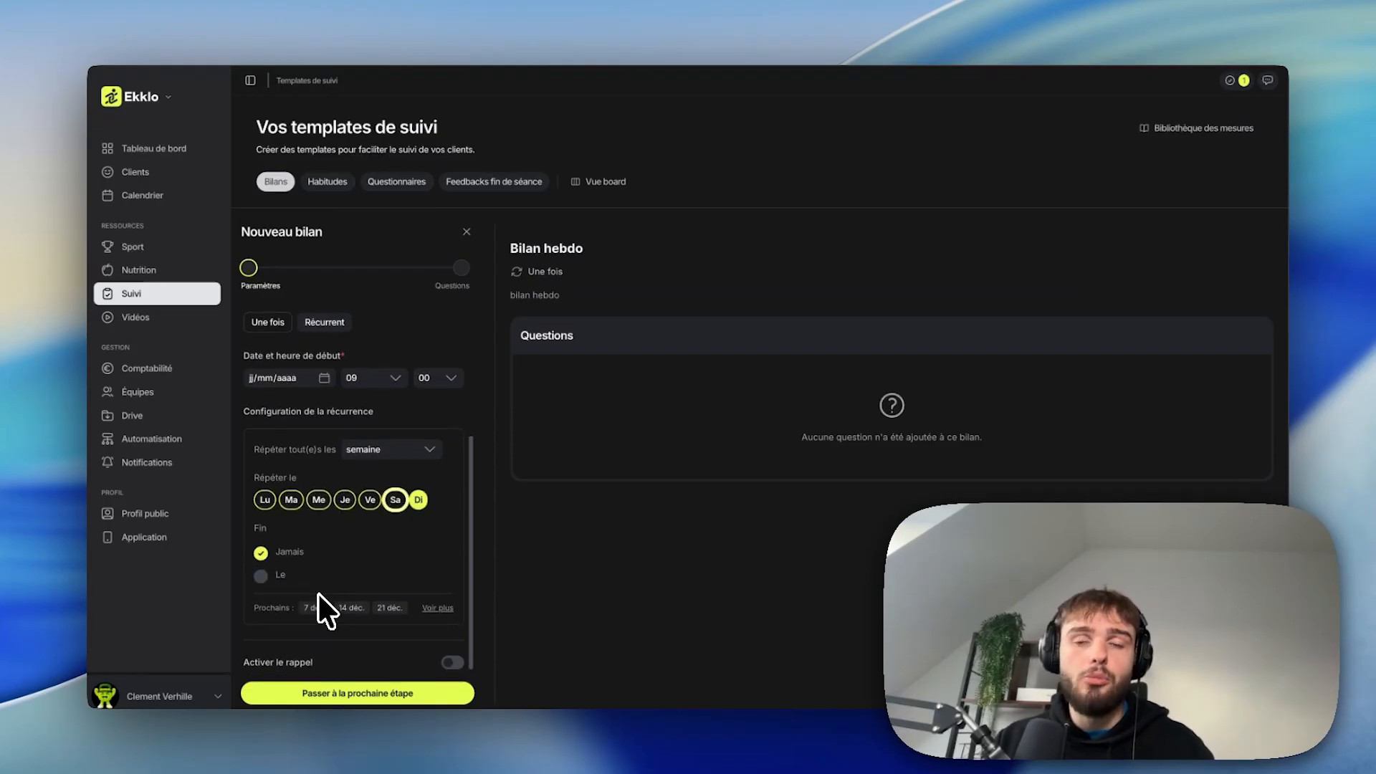
Enable the reminder at 09:30 with the message "bilann" and continue to the questions stage.
left_click(381, 656)
scroll(316, 599, "down", 2)
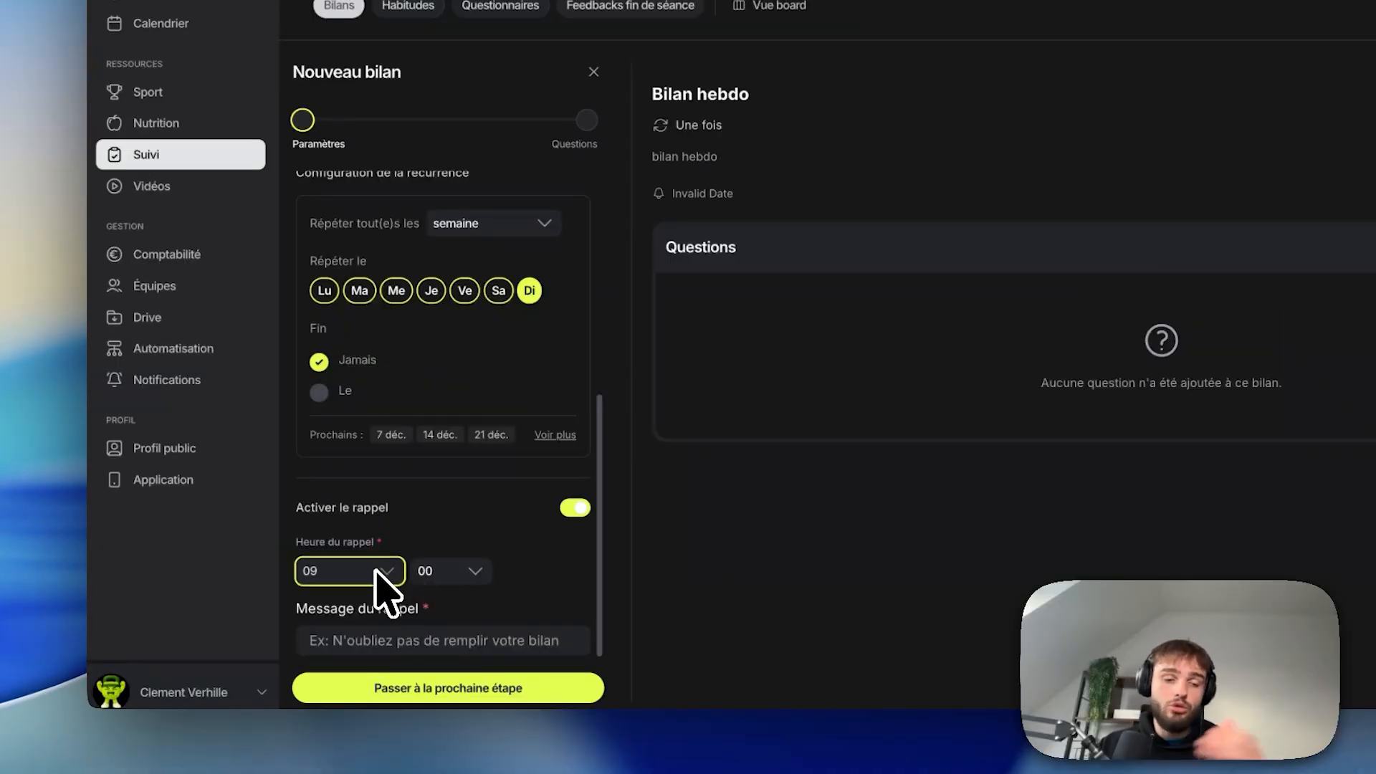
left_click(461, 574)
left_click(461, 528)
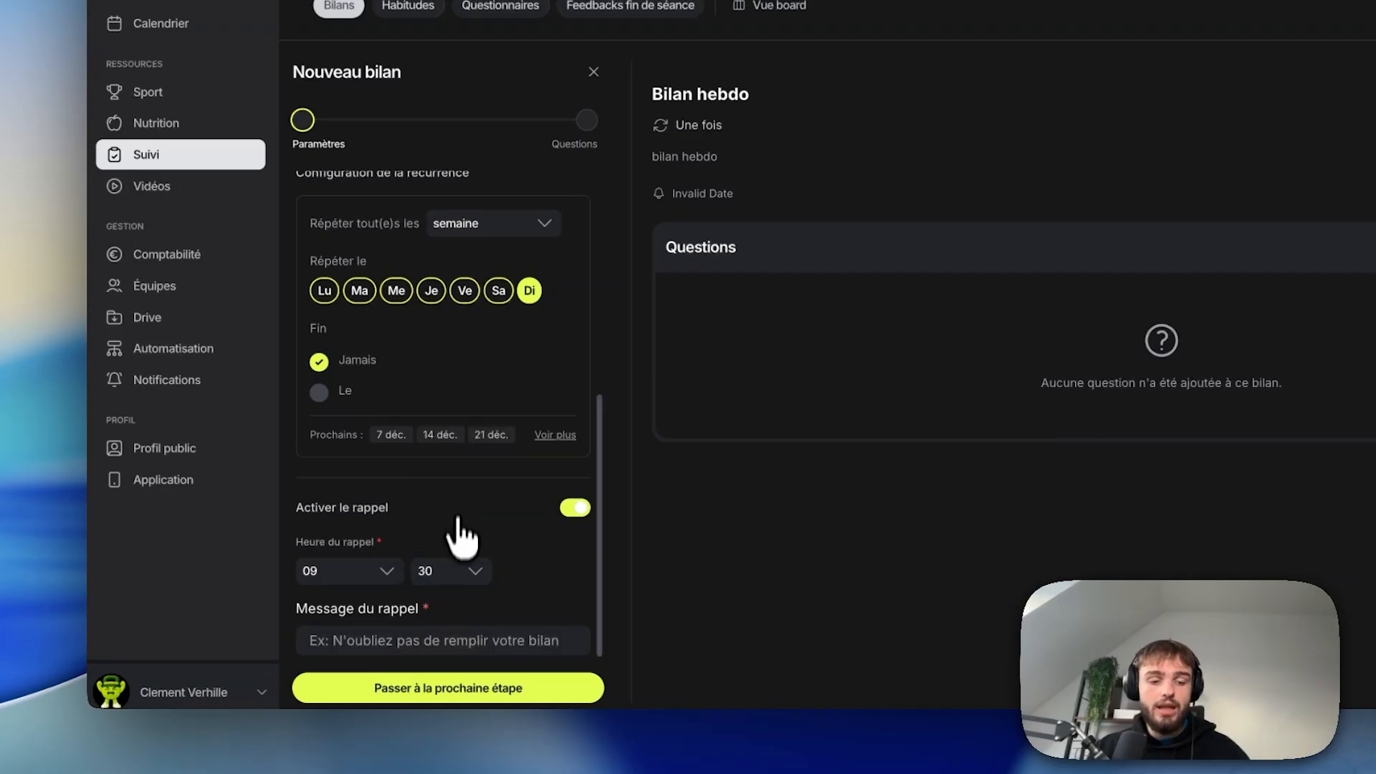
left_click(434, 641)
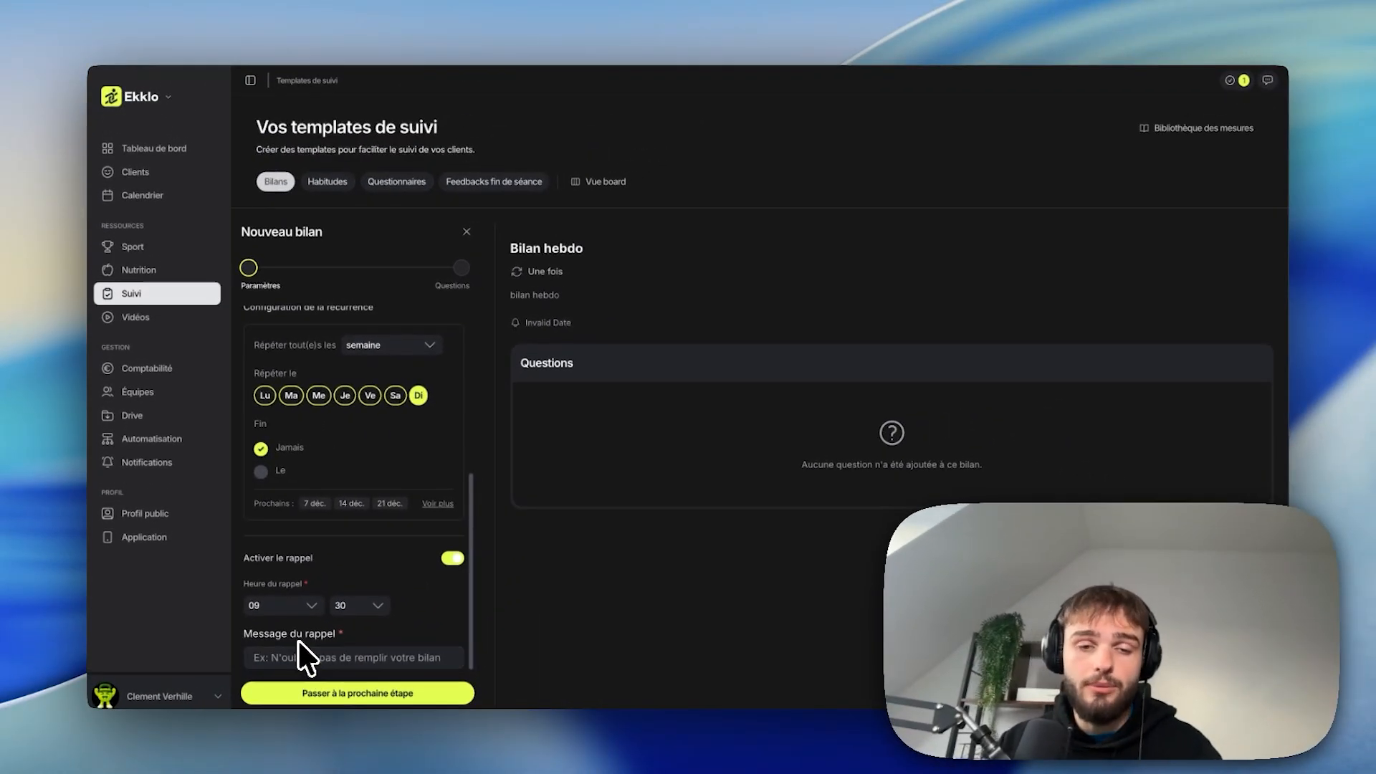
type("bilann")
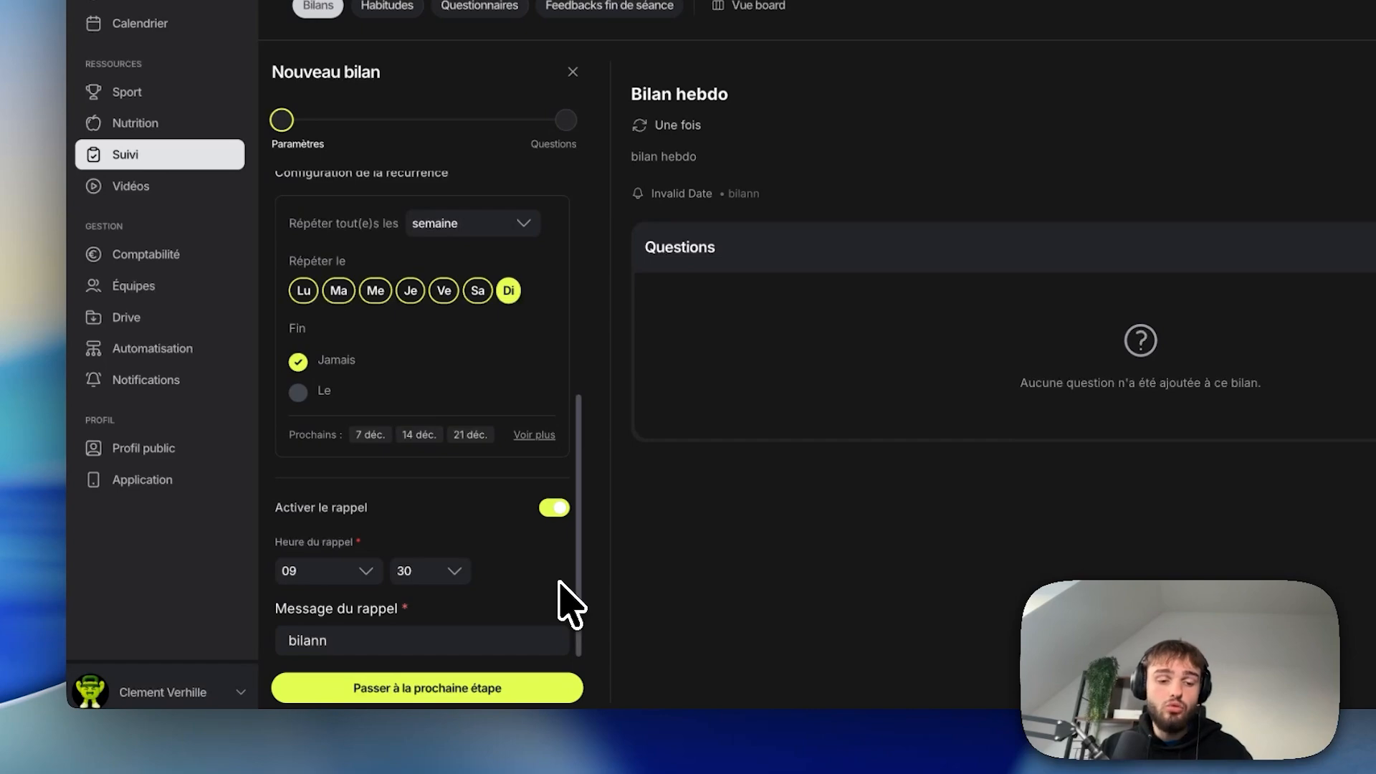
left_click(389, 689)
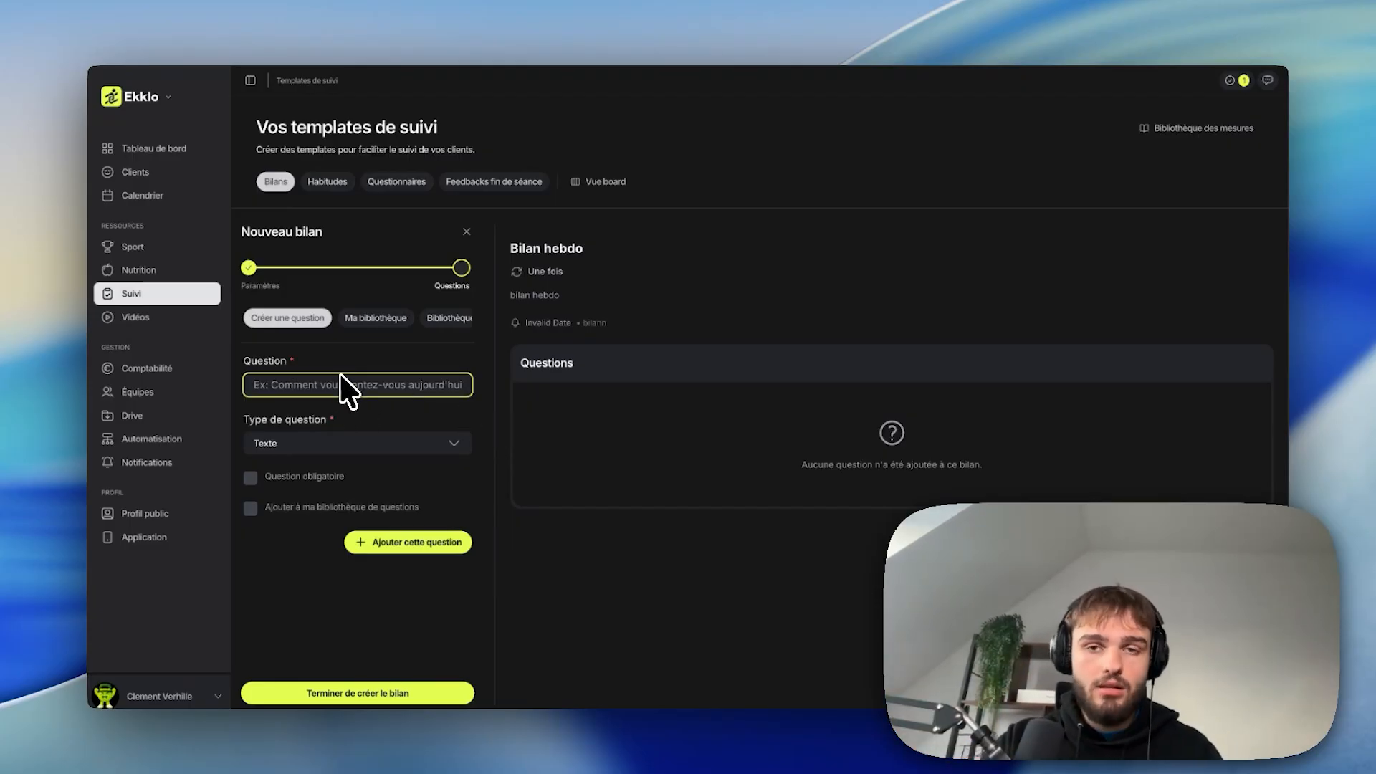
Look through the ready-made questions in Ma bibliothèque and Bibliothèque Ekklo.
left_click(355, 317)
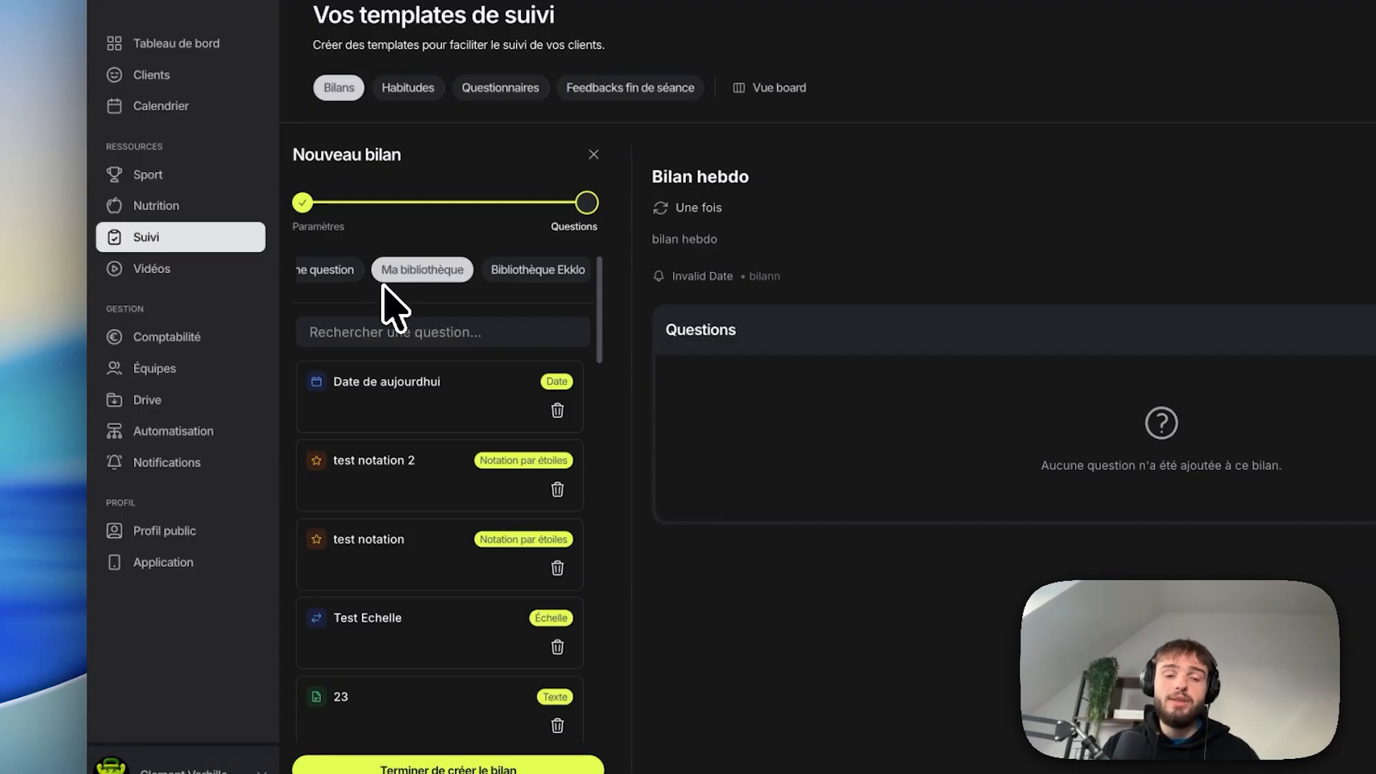
left_click(556, 275)
scroll(501, 561, "down", 15)
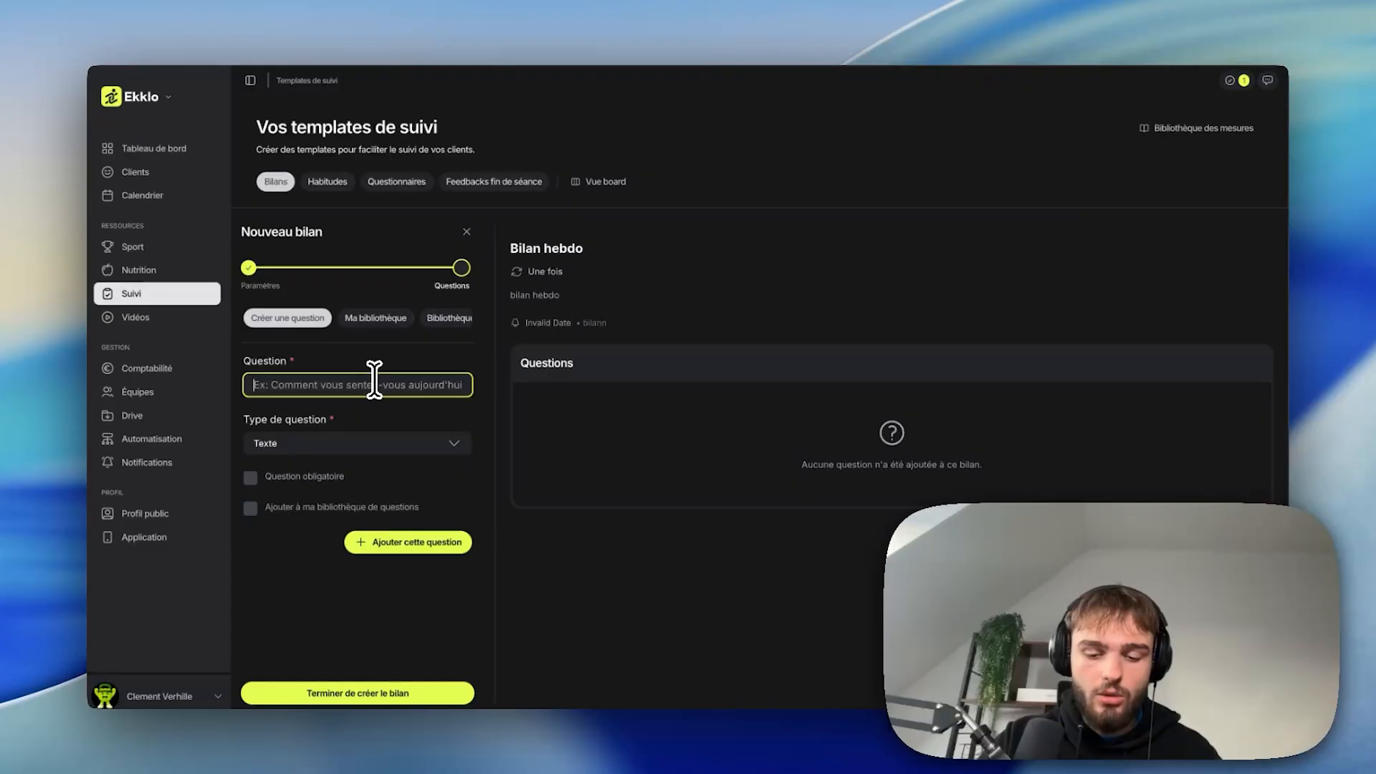
Add a question "Photo de face" of type Image/Vidéo to the bilan and save it to the personal question library.
type("Pho")
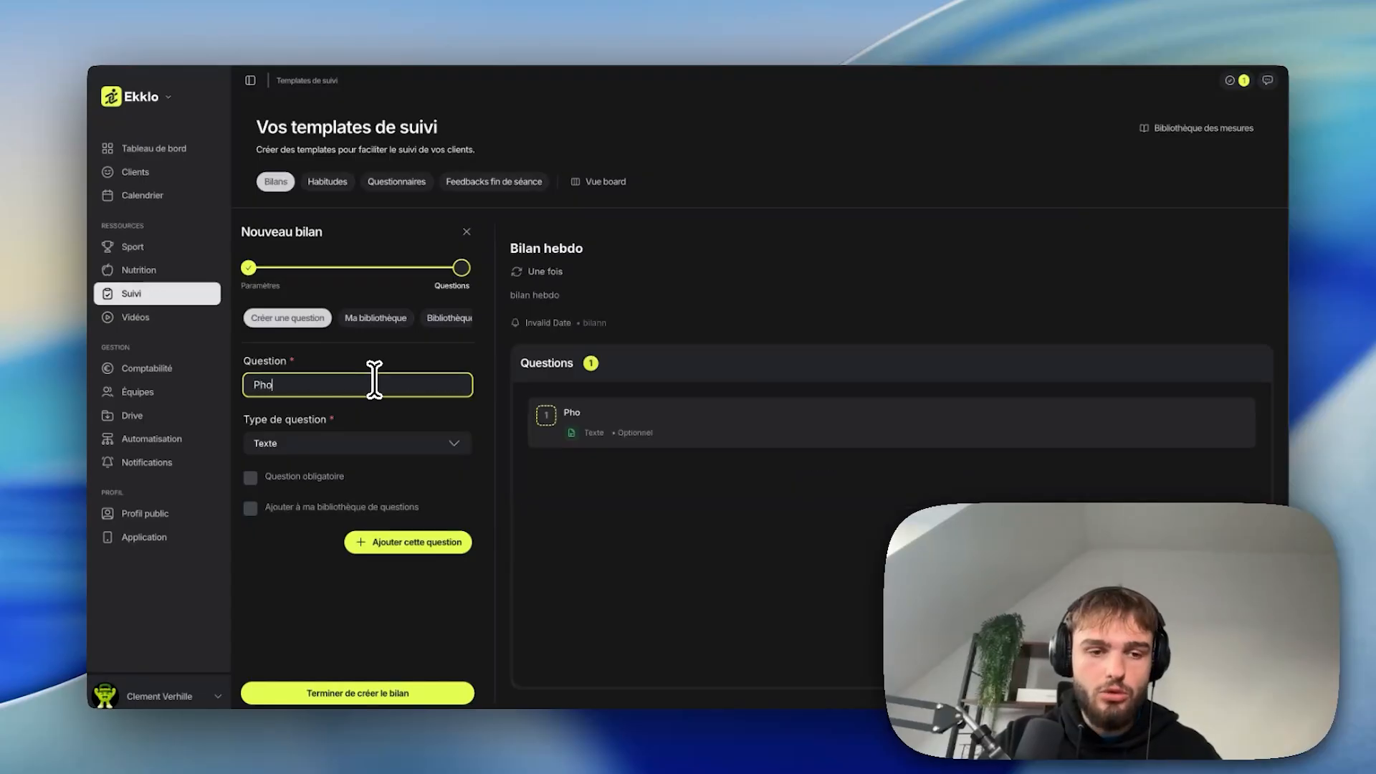
type("to de face")
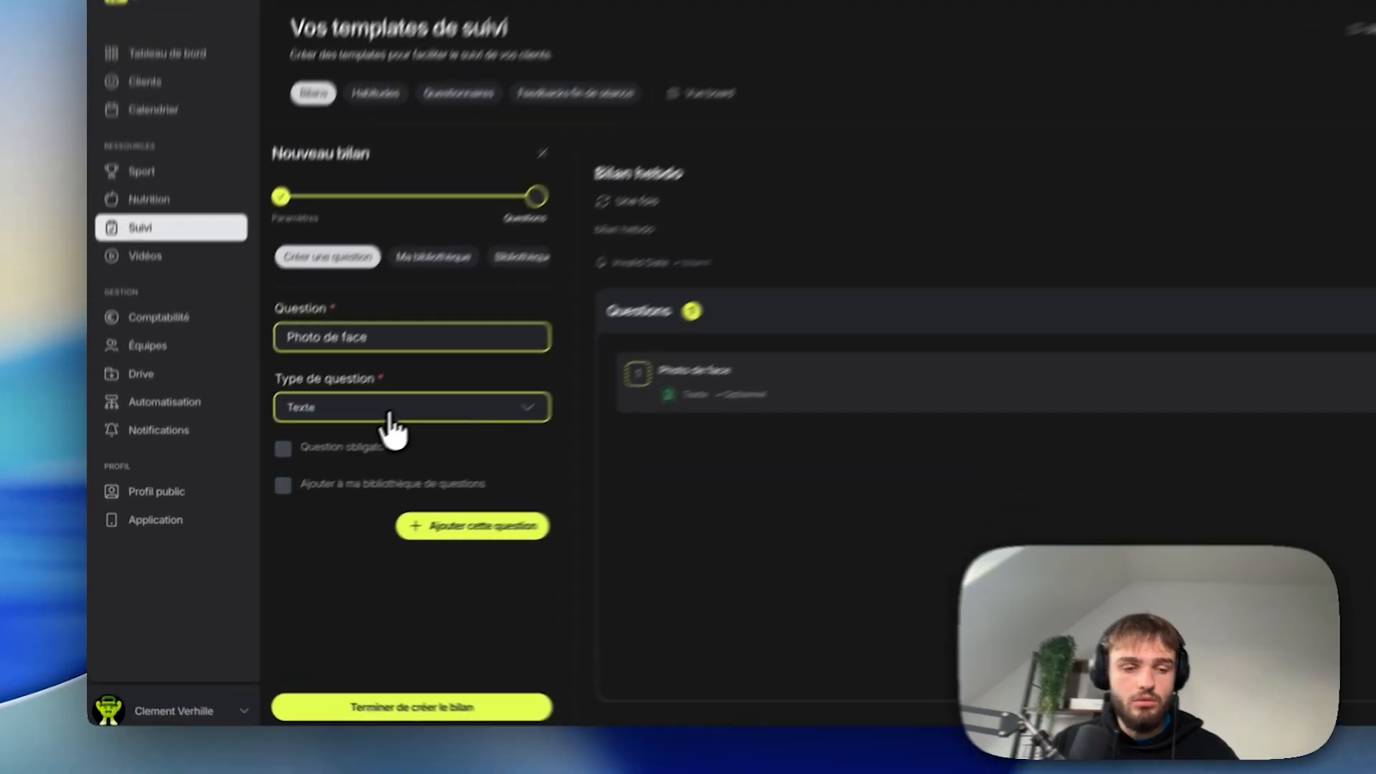
left_click(340, 449)
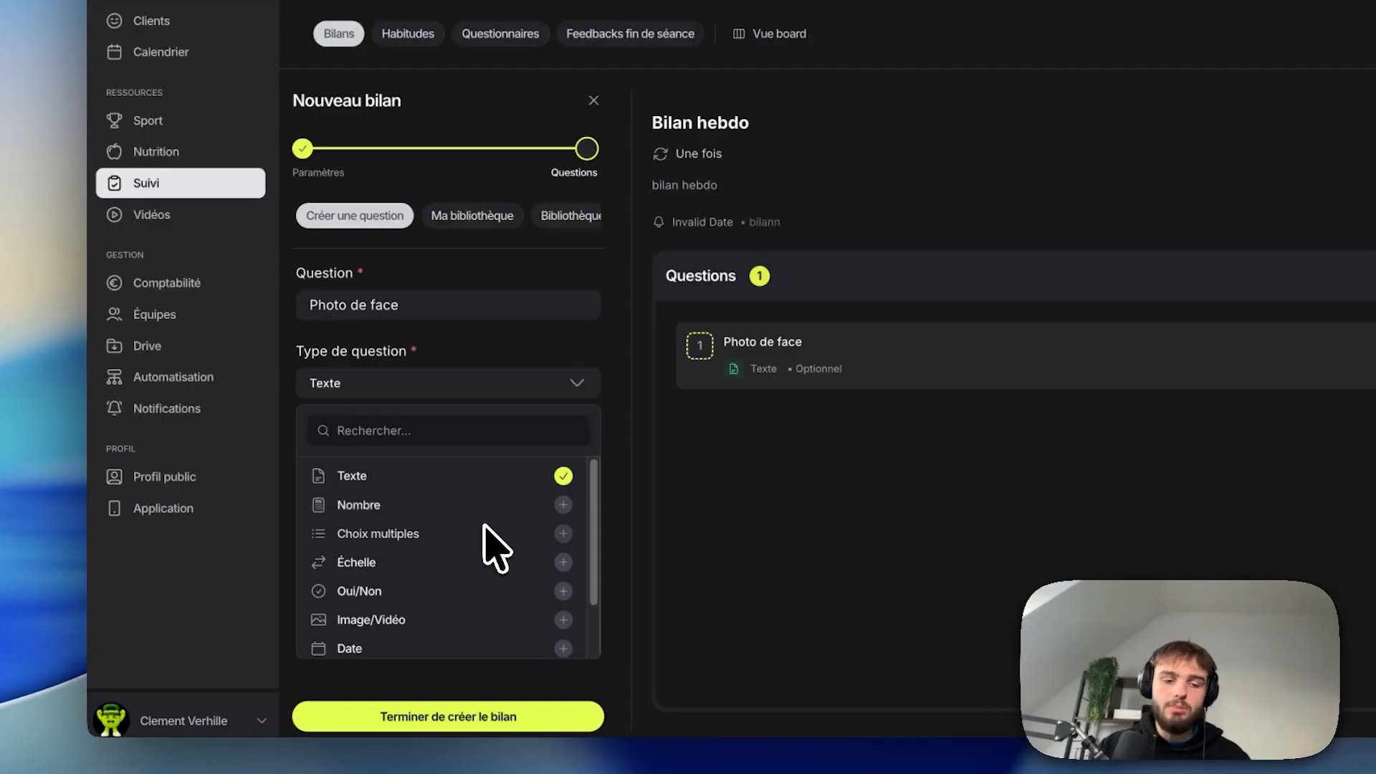
scroll(473, 552, "down", 1)
scroll(465, 547, "down", 3)
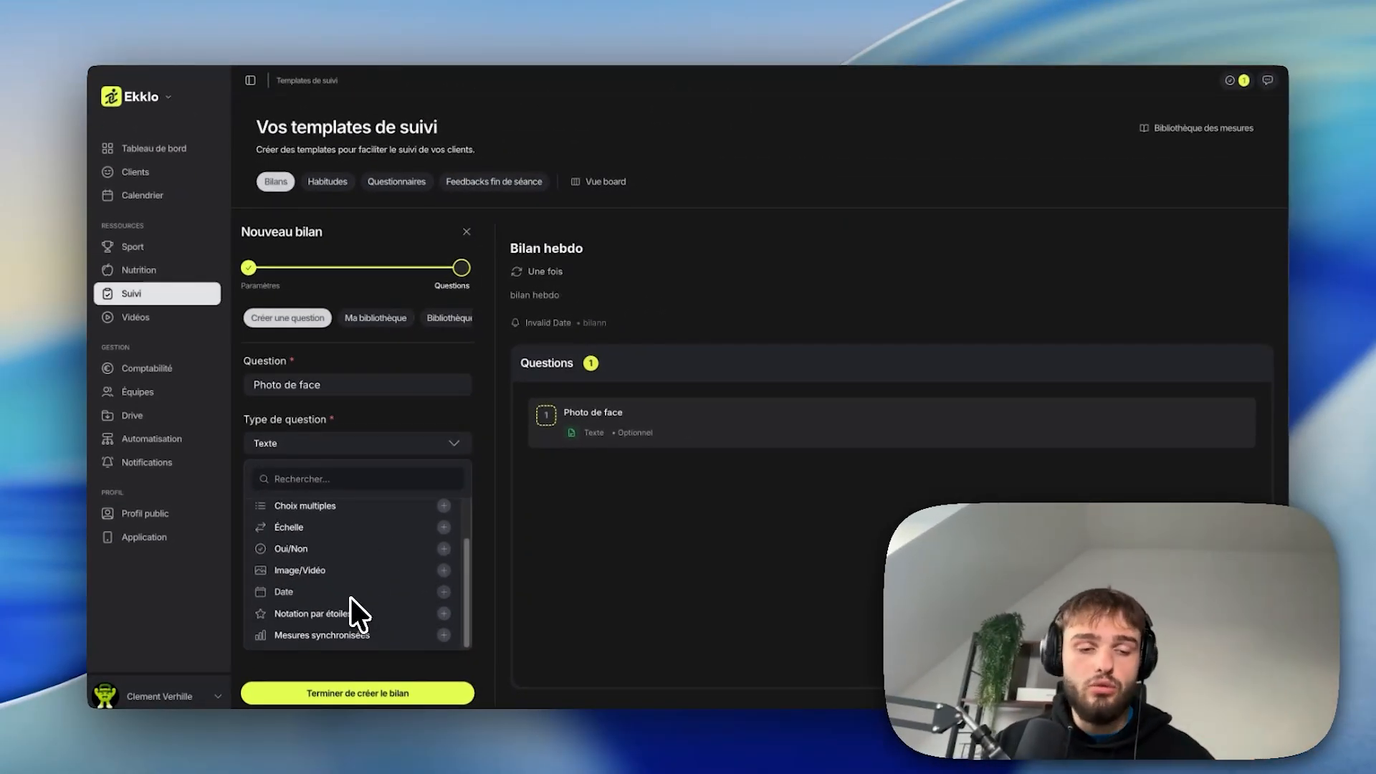
scroll(354, 591, "up", 1)
scroll(344, 581, "up", 1)
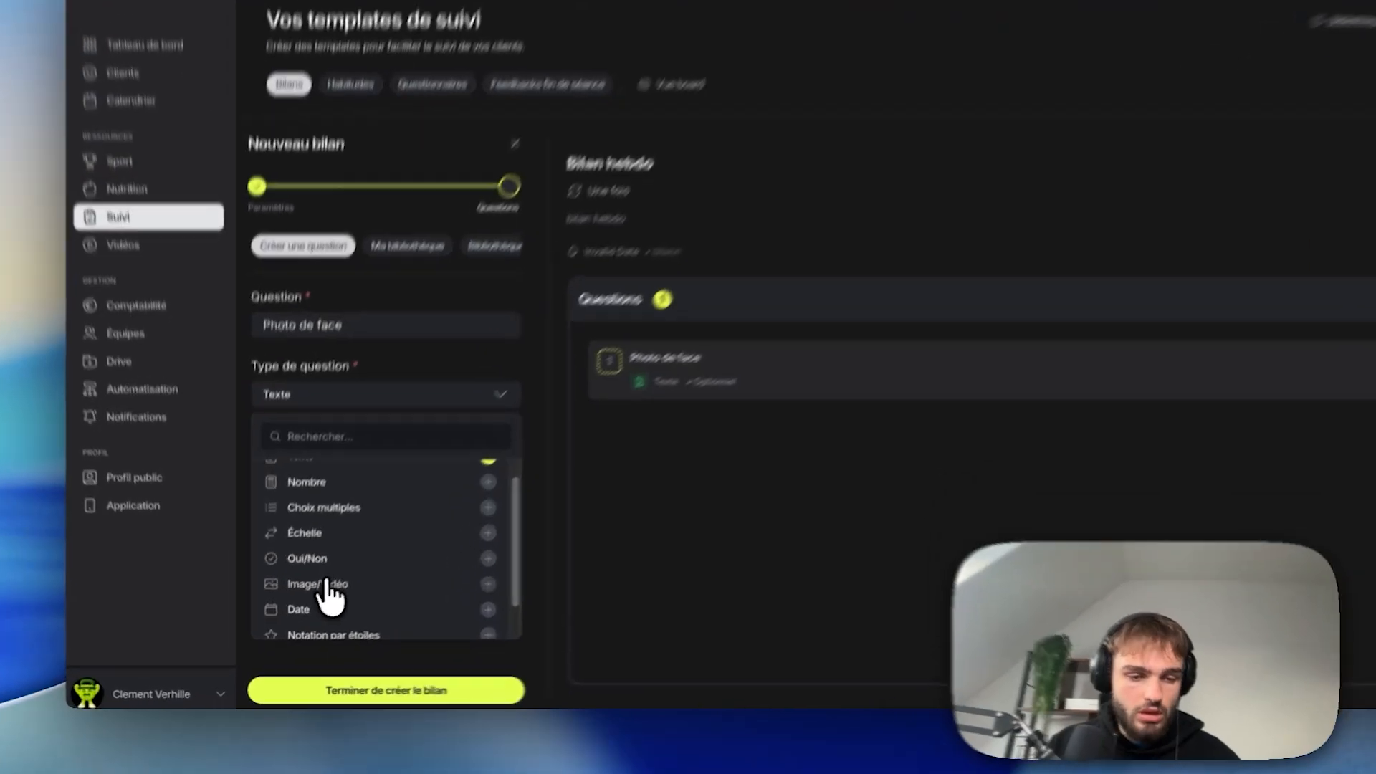
left_click(326, 582)
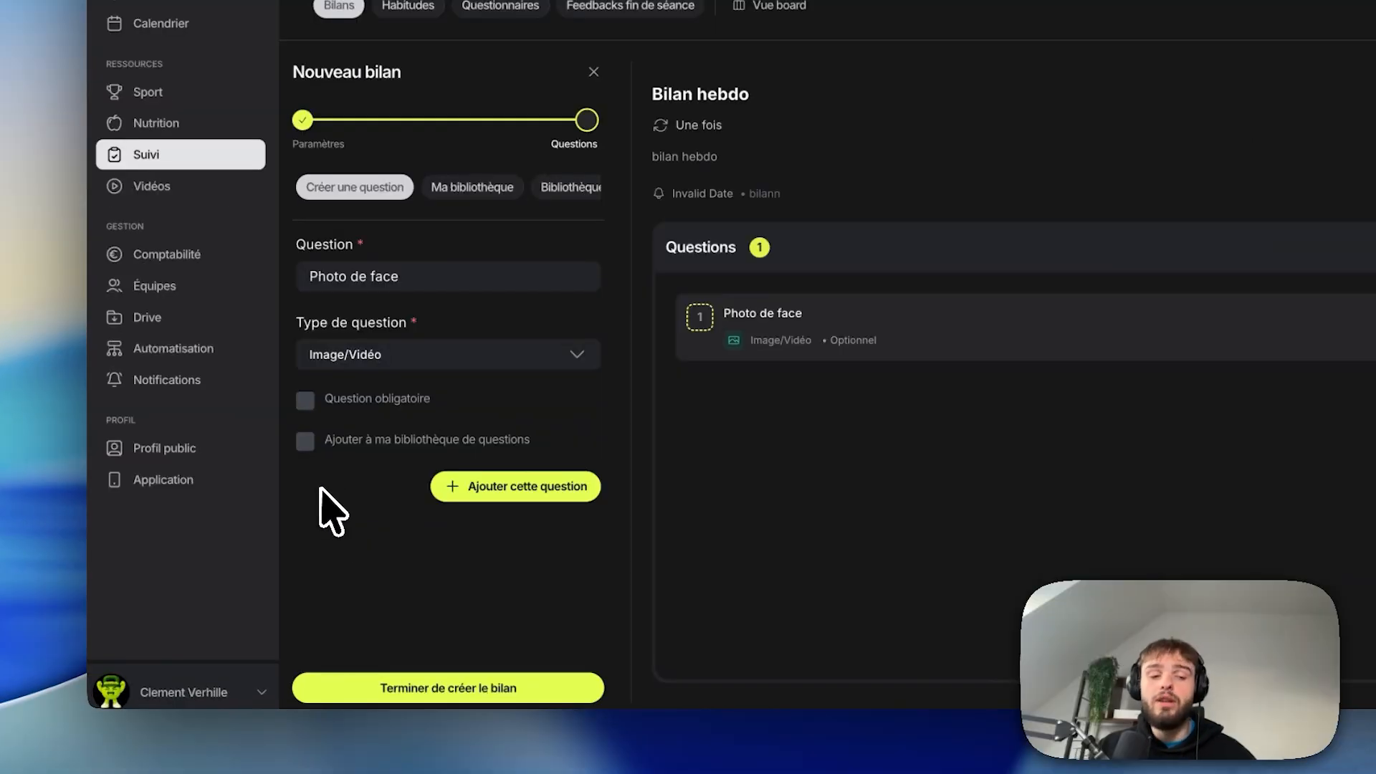
left_click(306, 443)
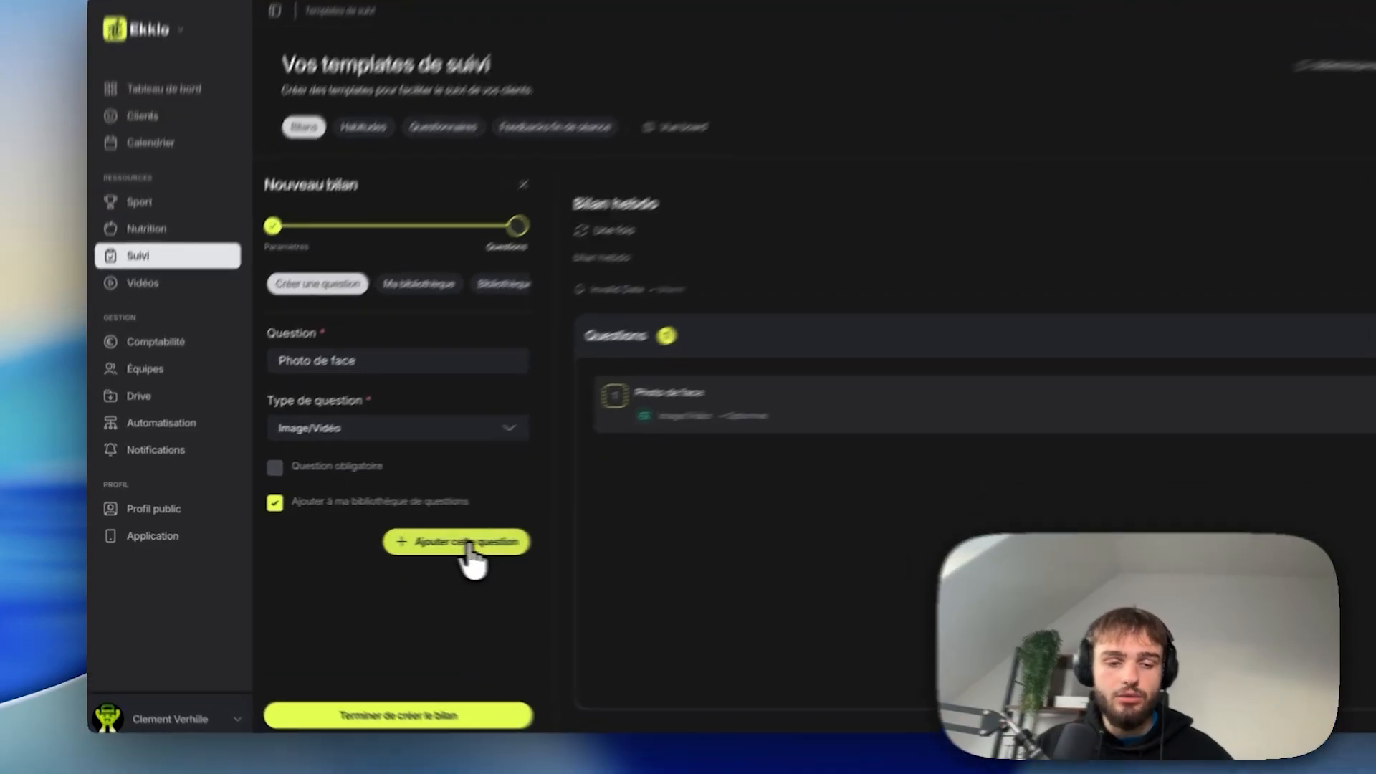
left_click(470, 549)
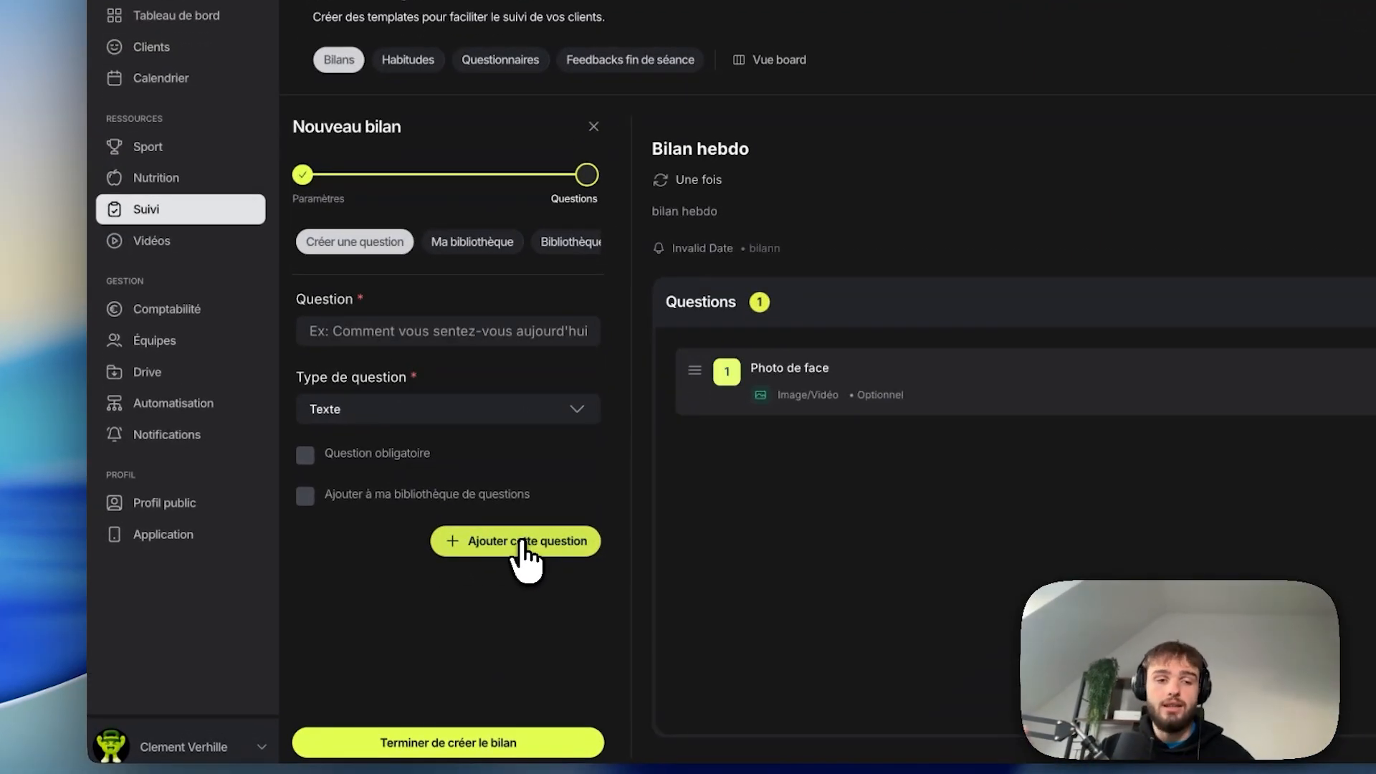
Draft a new question "poids" for the bilan and try to set its type to Mesures synchronisées.
left_click(443, 331)
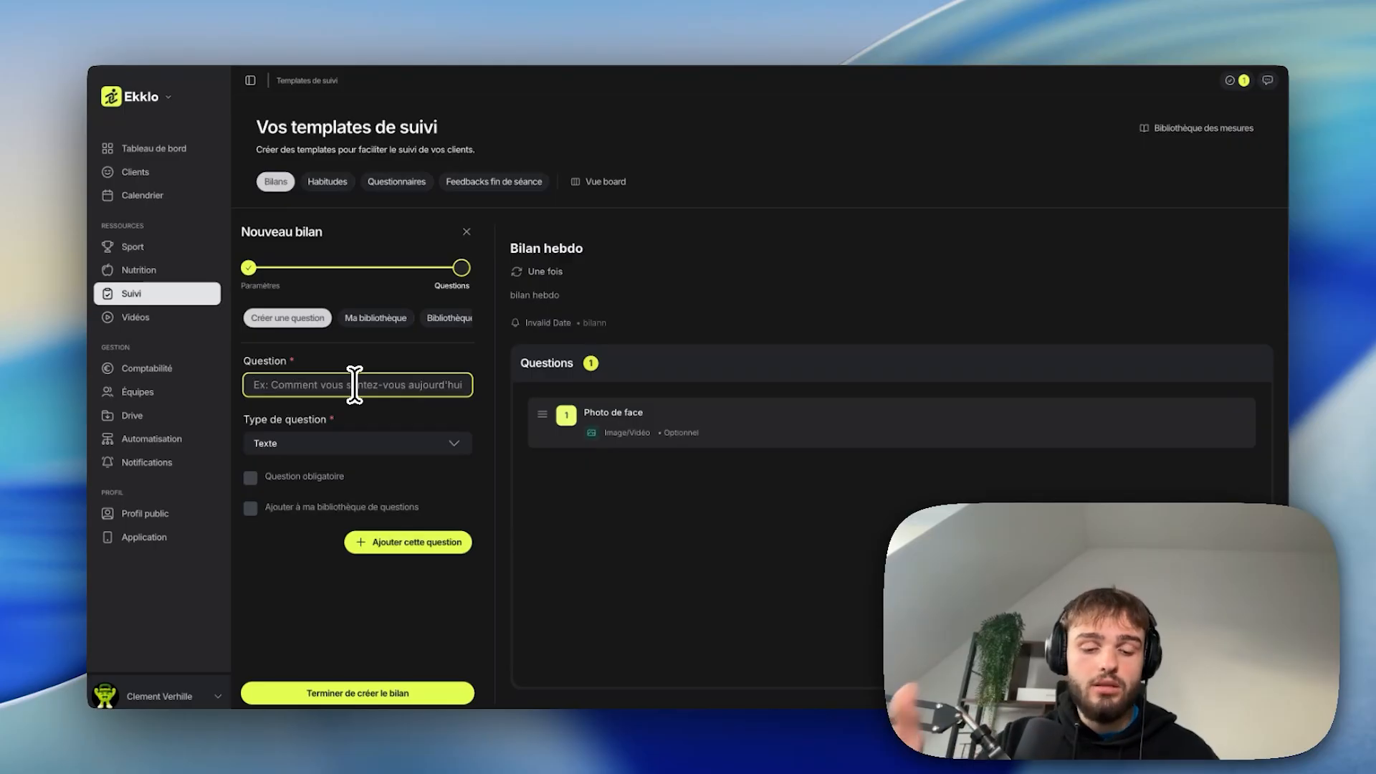
type("MEnsuratio")
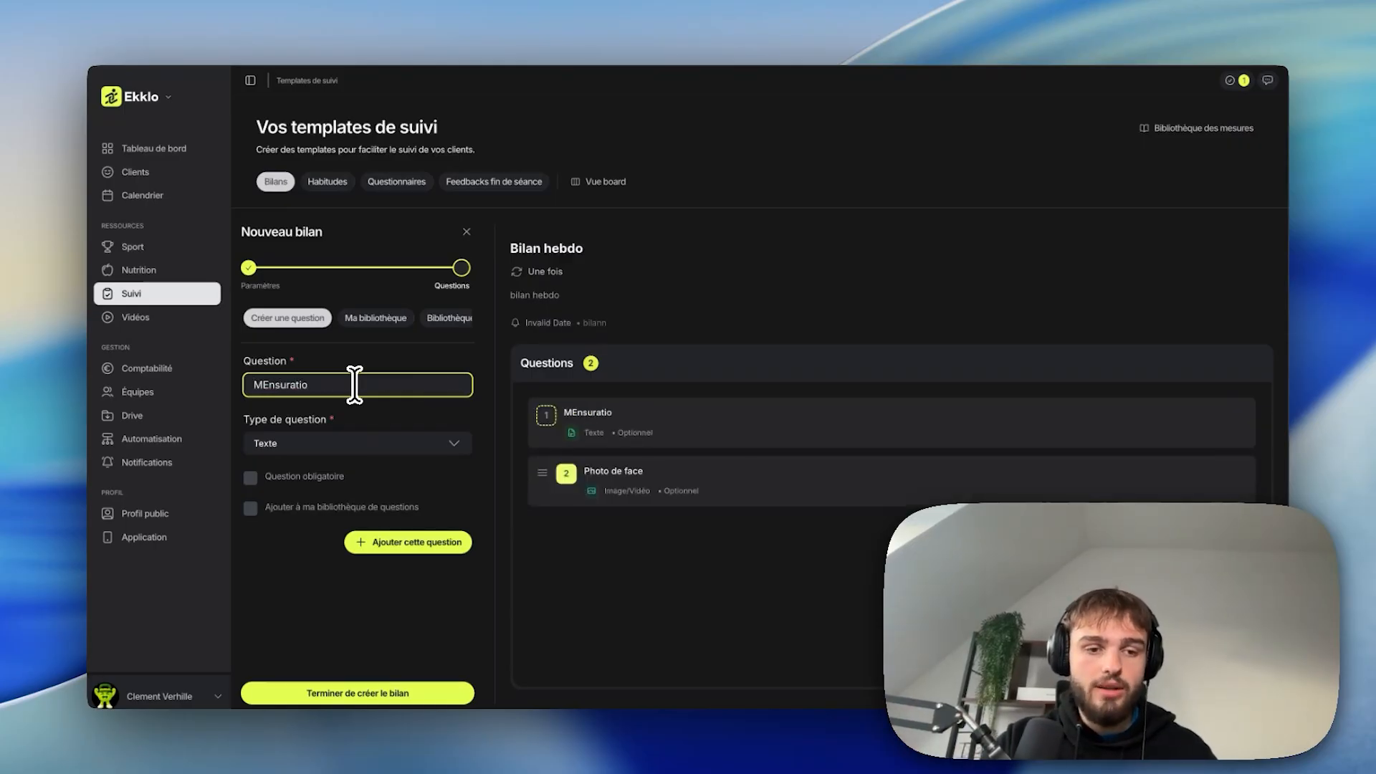
type("grasse")
key("ctrl+a")
type("p")
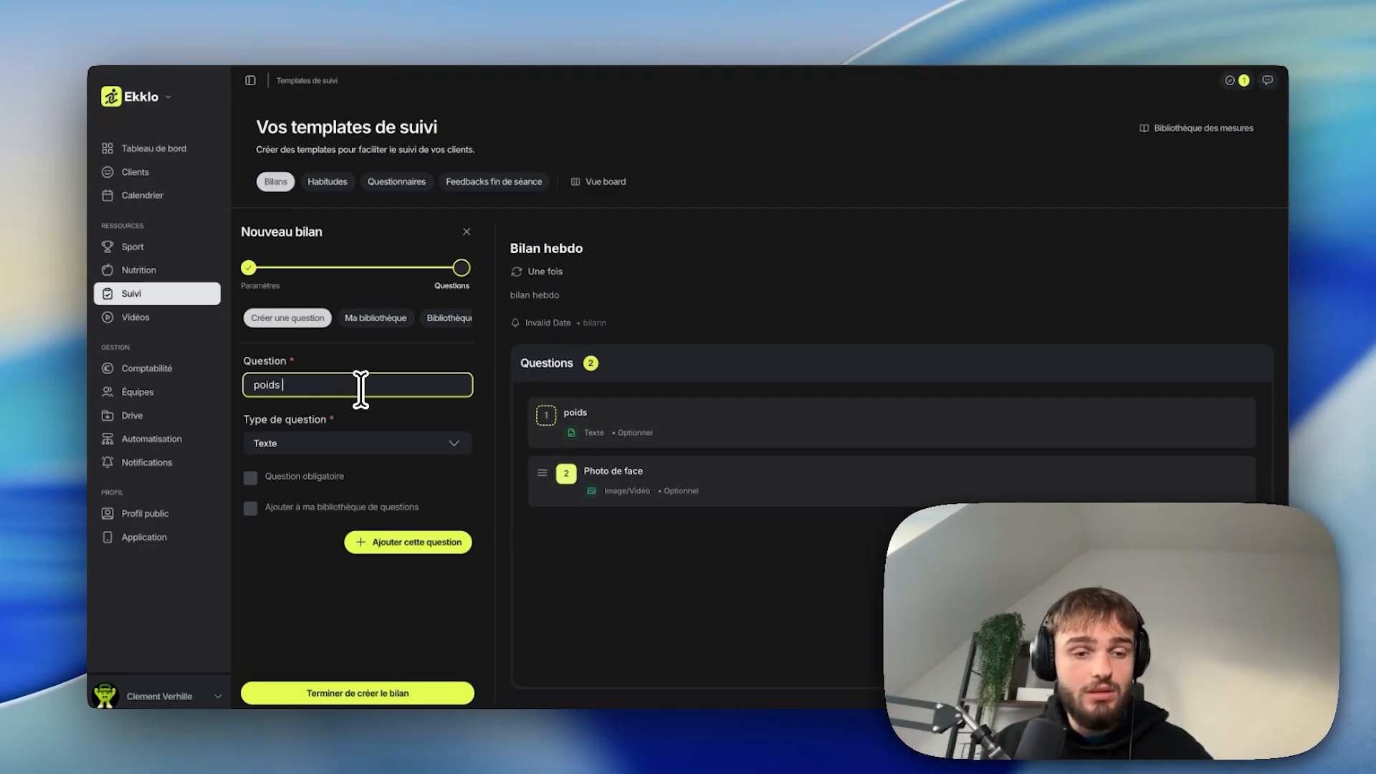
left_click(286, 446)
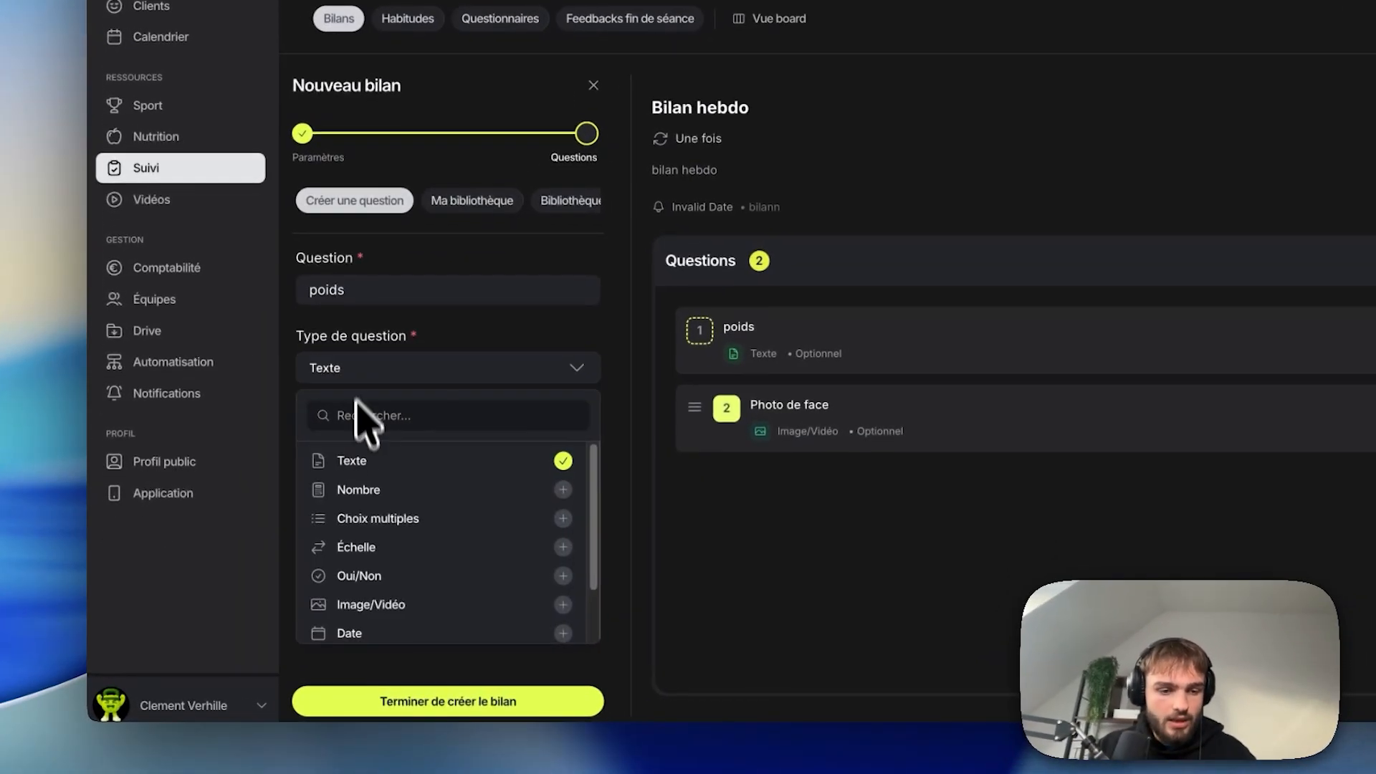
scroll(375, 523, "down", 2)
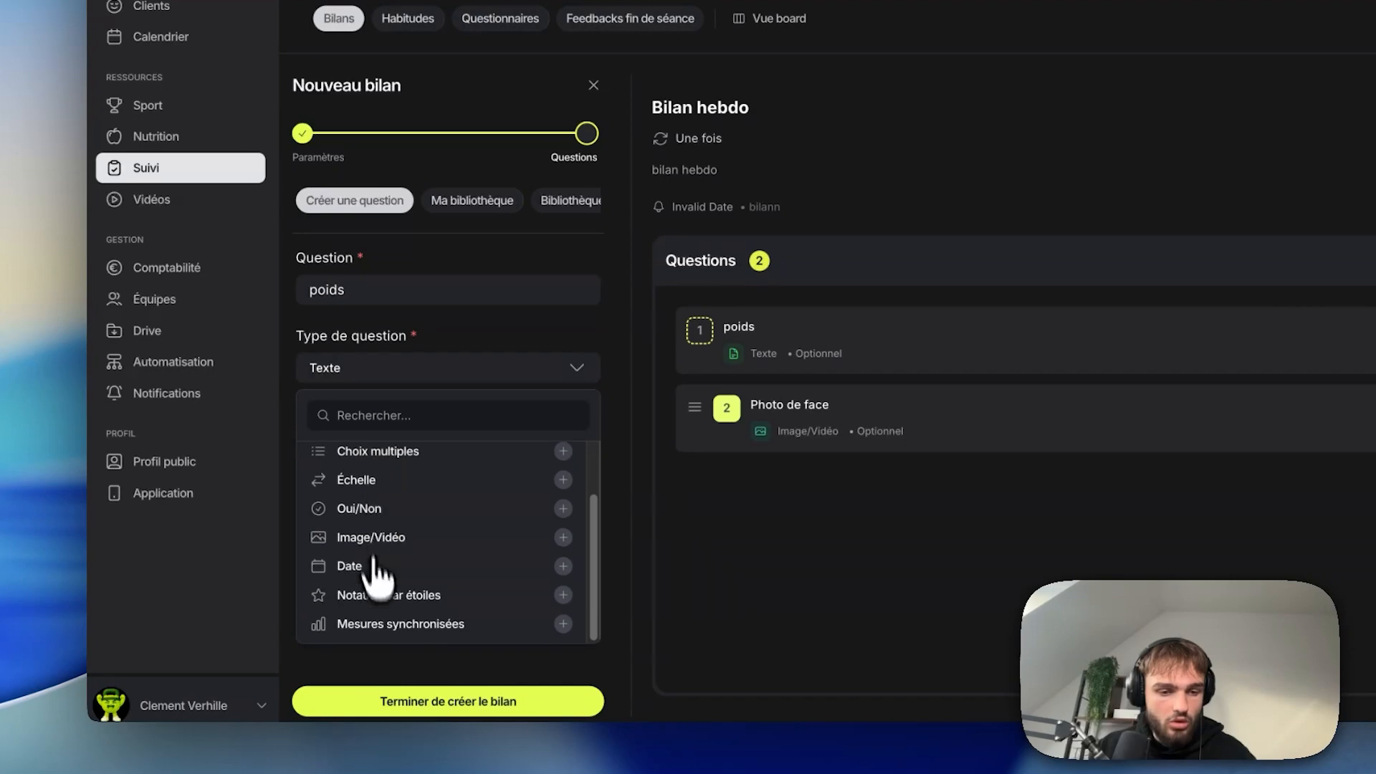
left_click(382, 623)
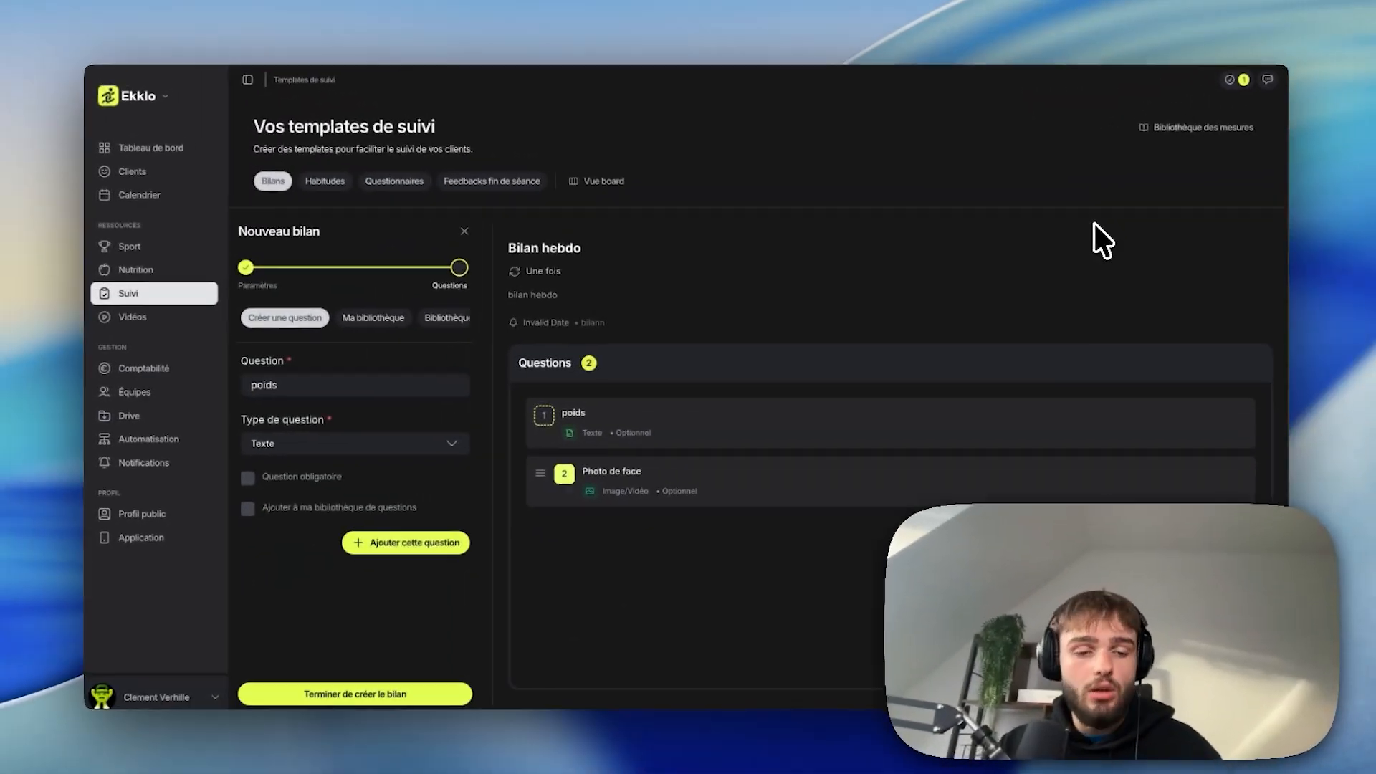
Finish creating the bilan and check the Bilan hebdo entry's creation date, recurrence and number of questions.
left_click(378, 692)
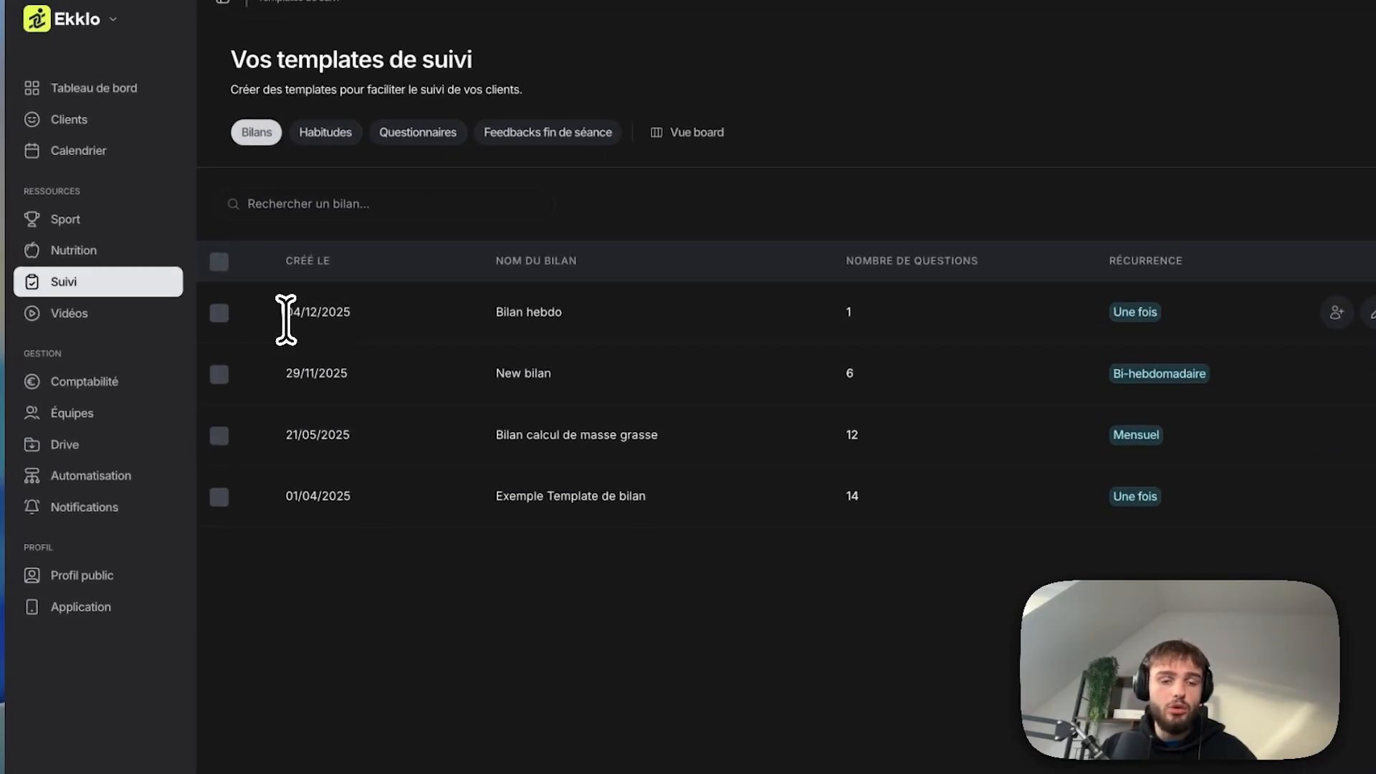
left_click_drag(286, 314, 335, 313)
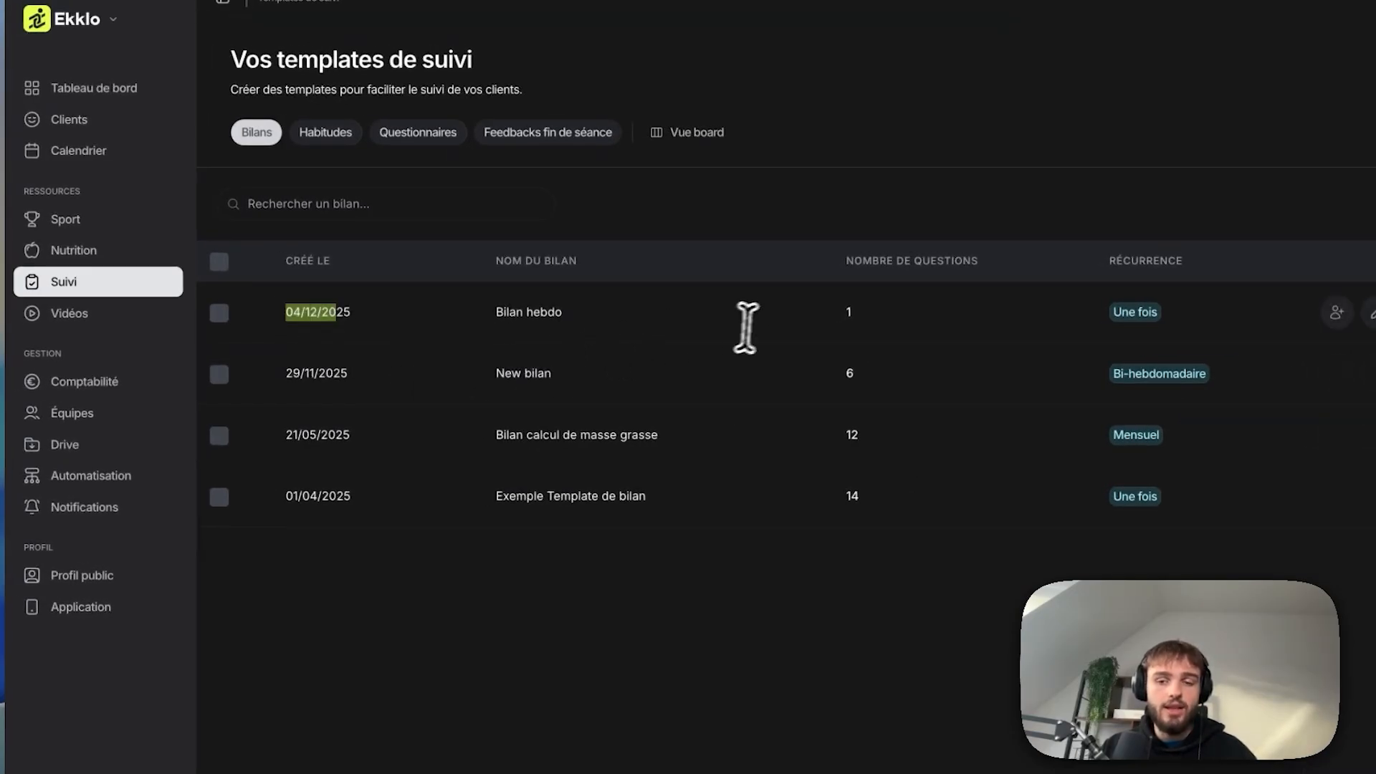
left_click_drag(887, 360, 990, 375)
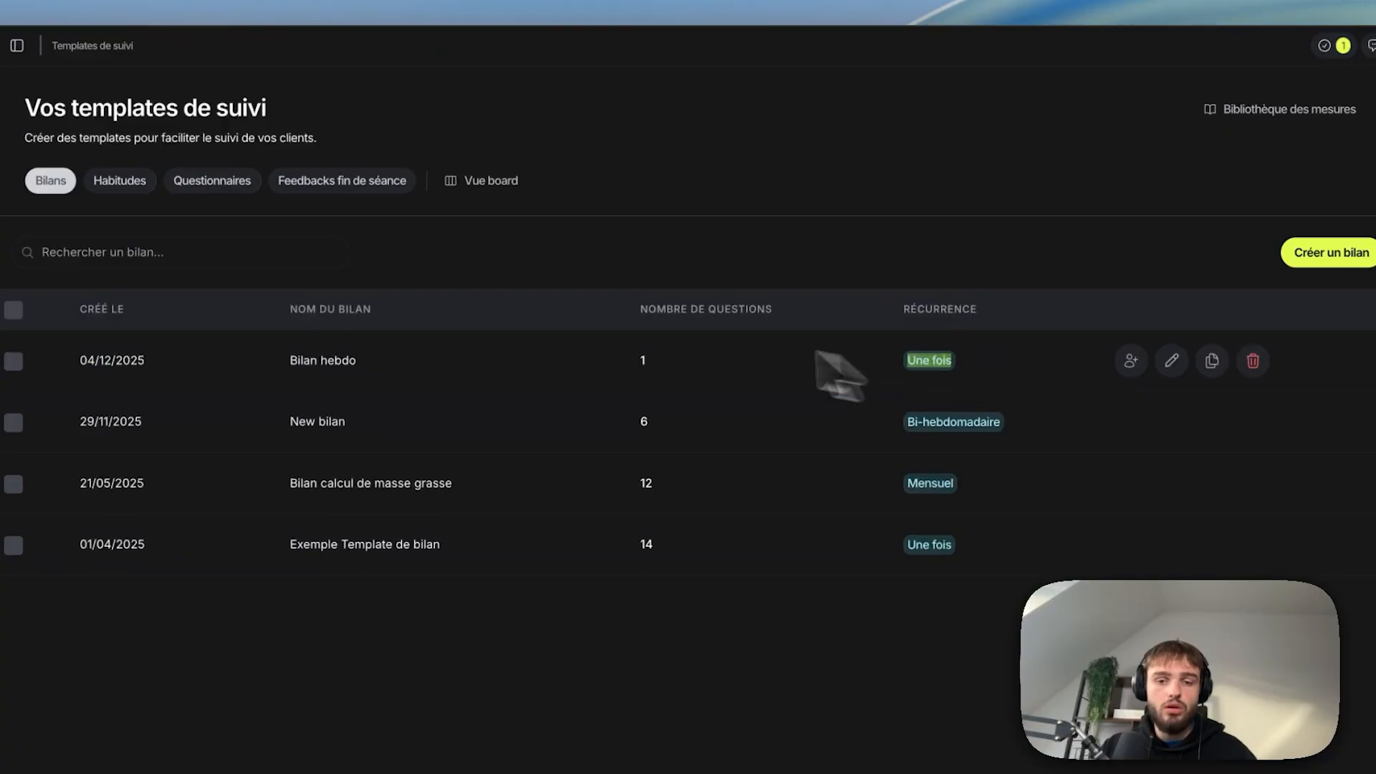
left_click(724, 310)
left_click_drag(609, 359, 637, 363)
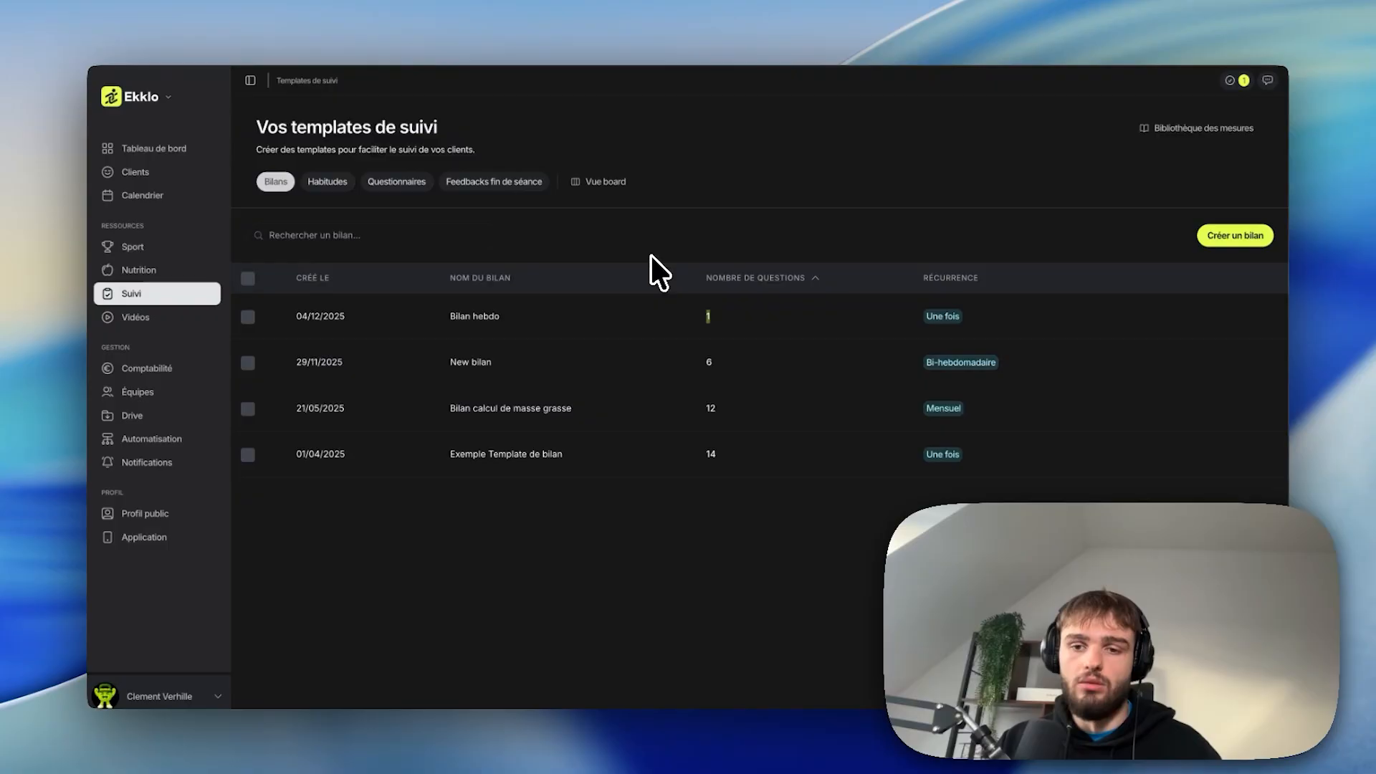
Assign Bilan hebdo to six clients with start date 05/12/2025 at 09:00, keeping the reminder enabled.
left_click(1086, 317)
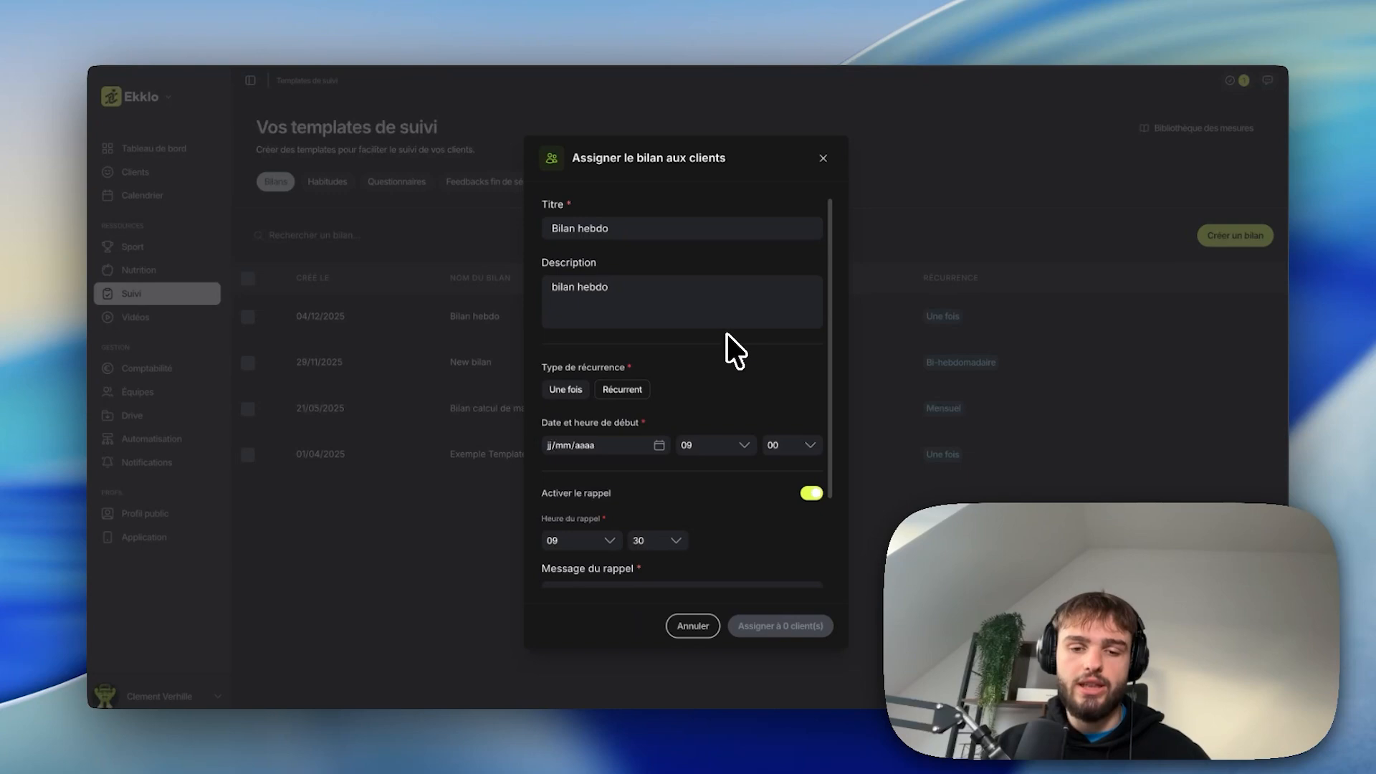
scroll(726, 333, "down", 2)
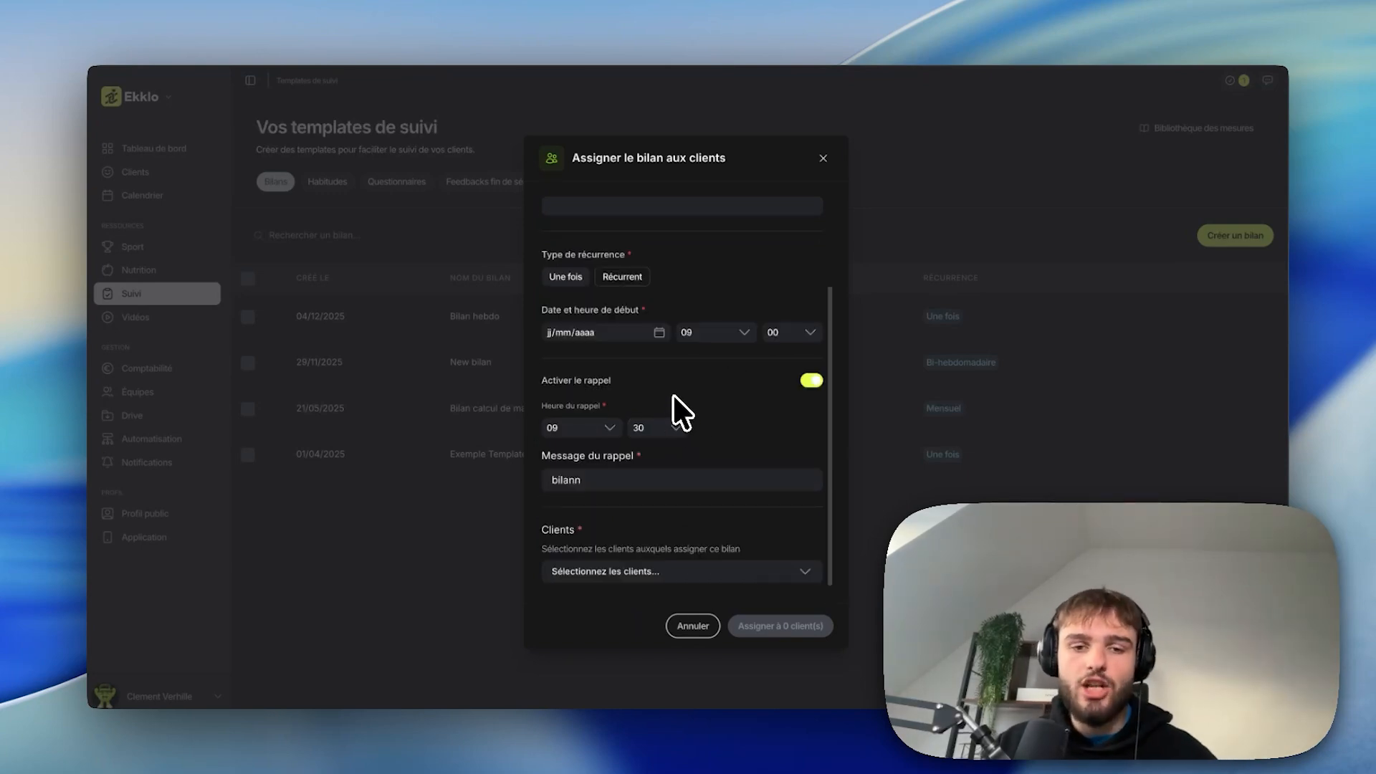
left_click(667, 572)
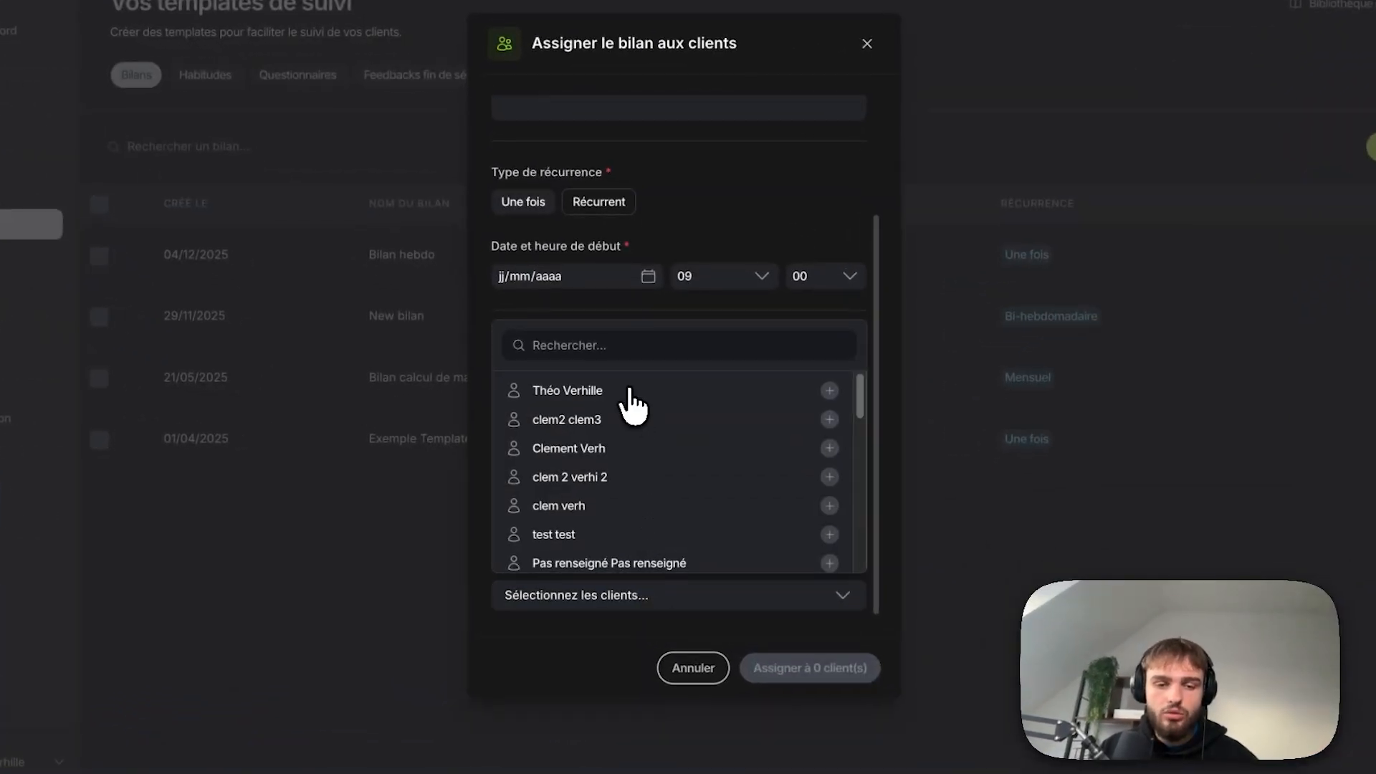
left_click(630, 390)
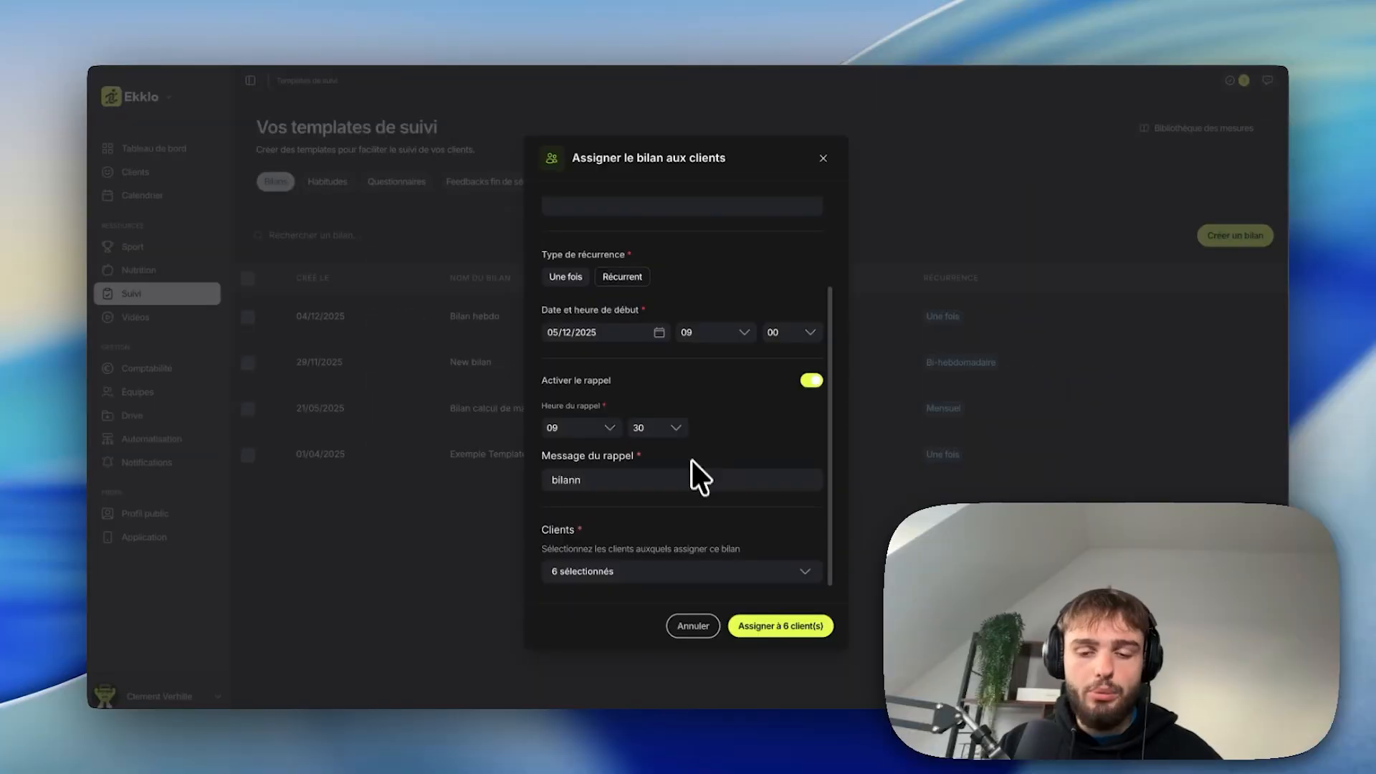
left_click(796, 631)
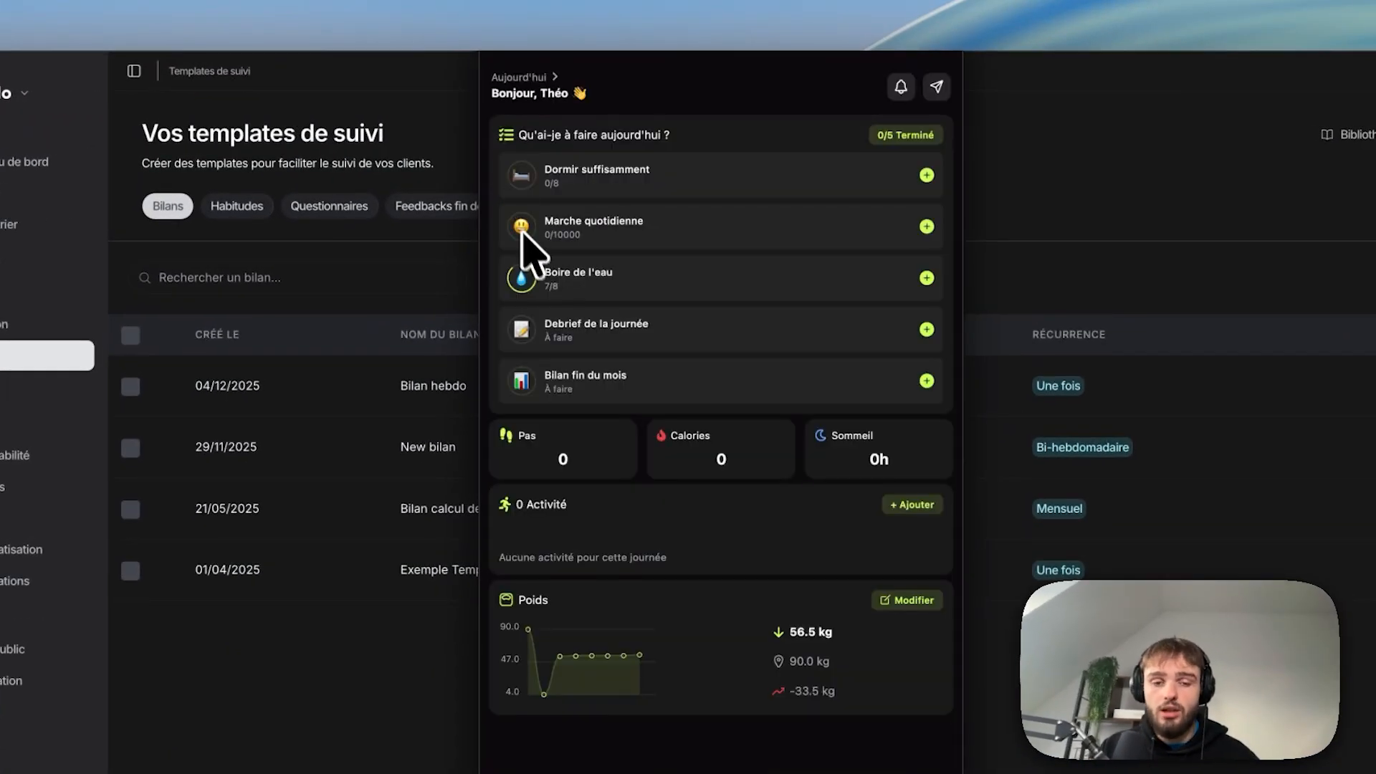
Open Debrief de la journée in the client's app and fill in its first answers, choosing Très positive and Oui.
left_click(585, 332)
left_click(595, 181)
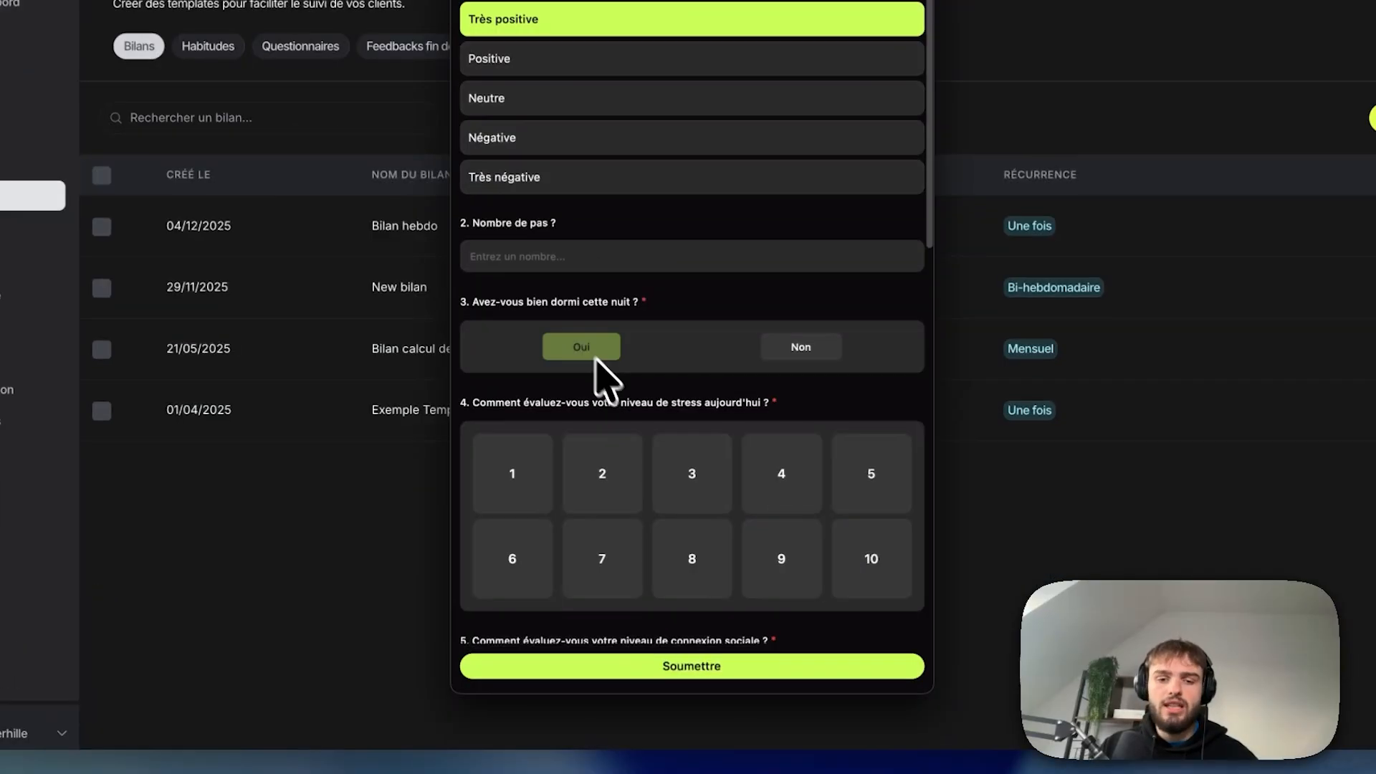
left_click(710, 494)
scroll(717, 512, "down", 3)
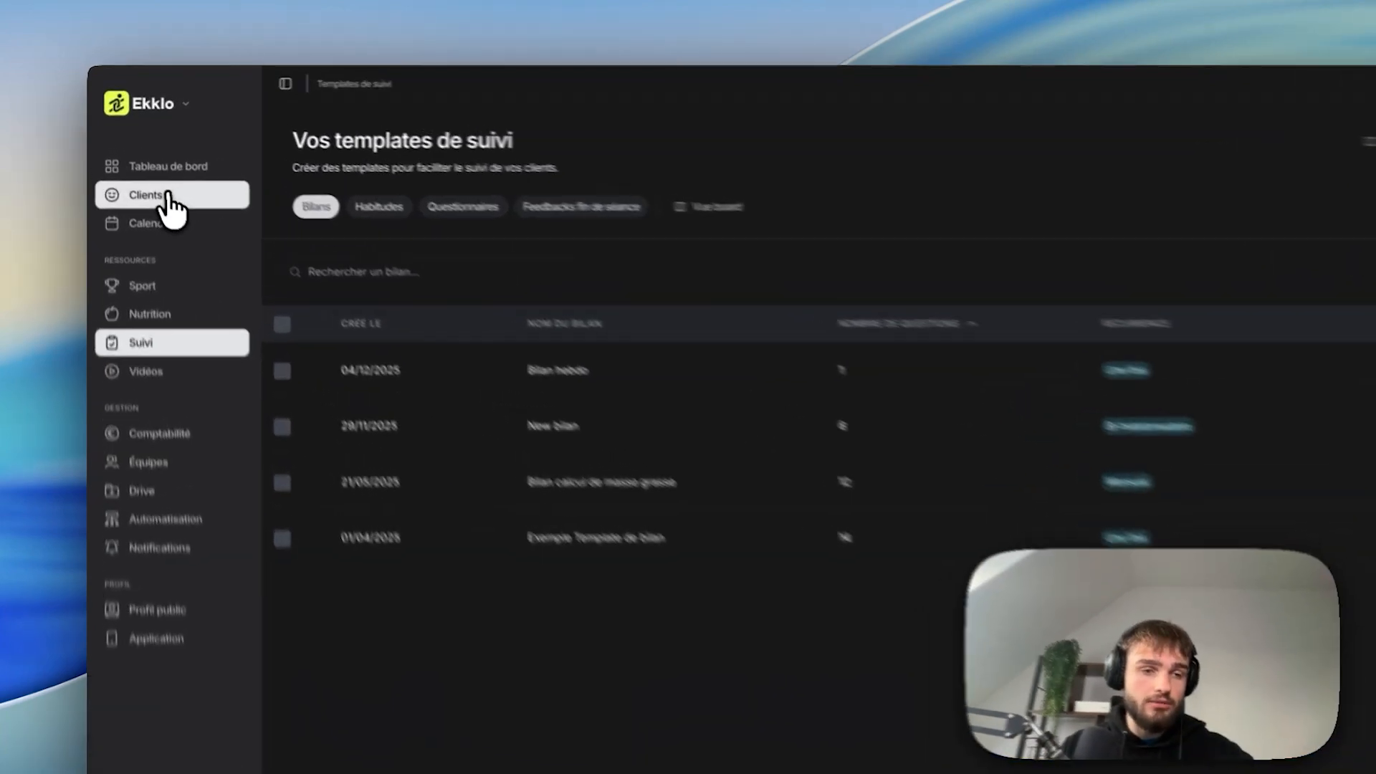
Open the client's follow-ups, review the answers in Bilan calcul de masse grasse and view its evolution.
left_click(133, 172)
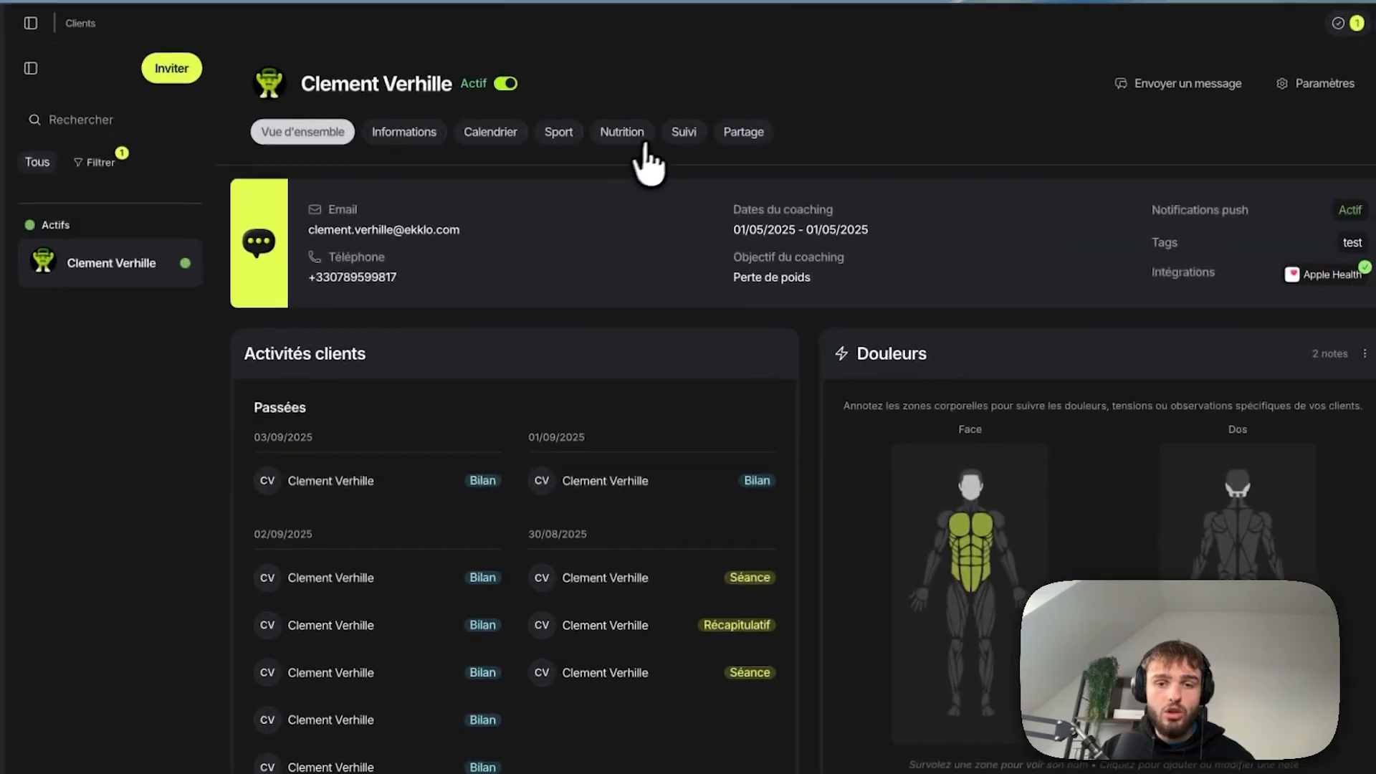
left_click(684, 131)
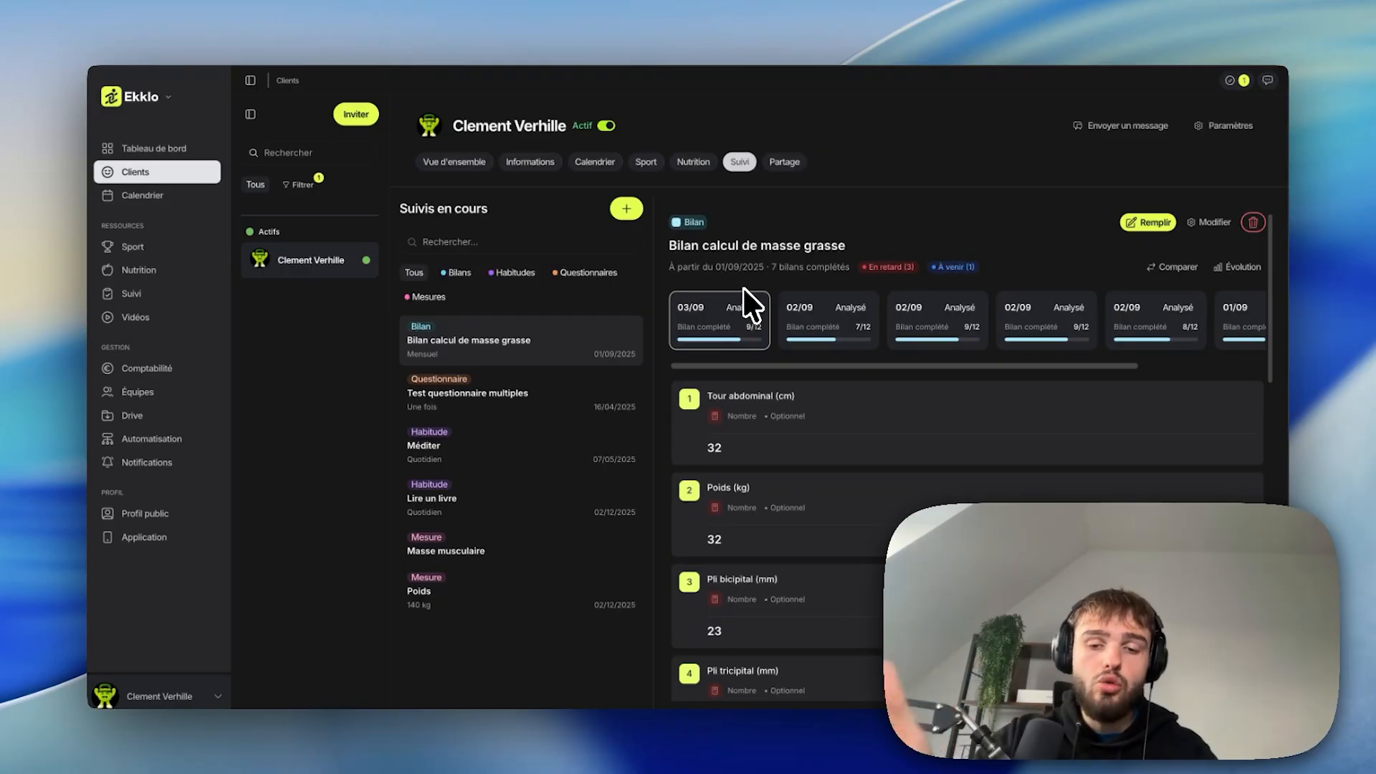
scroll(744, 288, "down", 5)
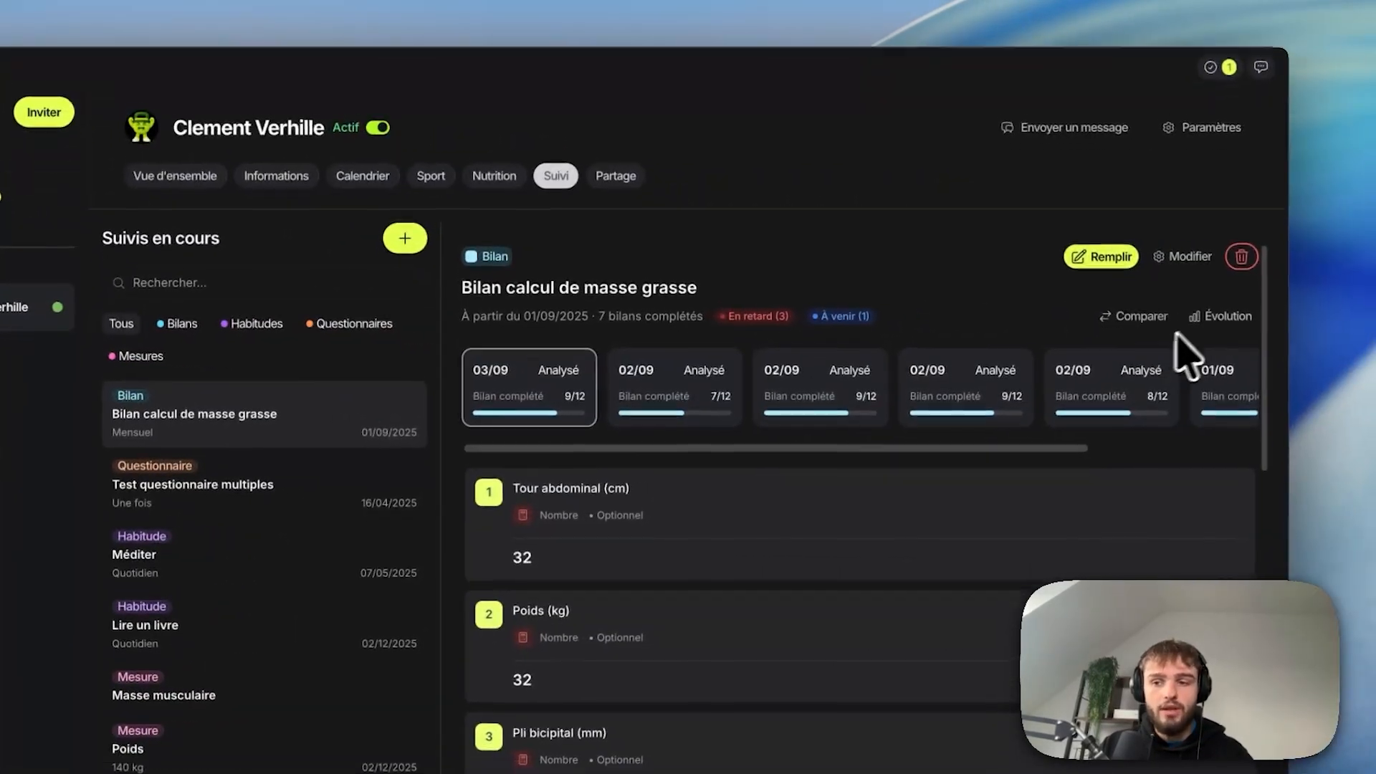
left_click(1222, 317)
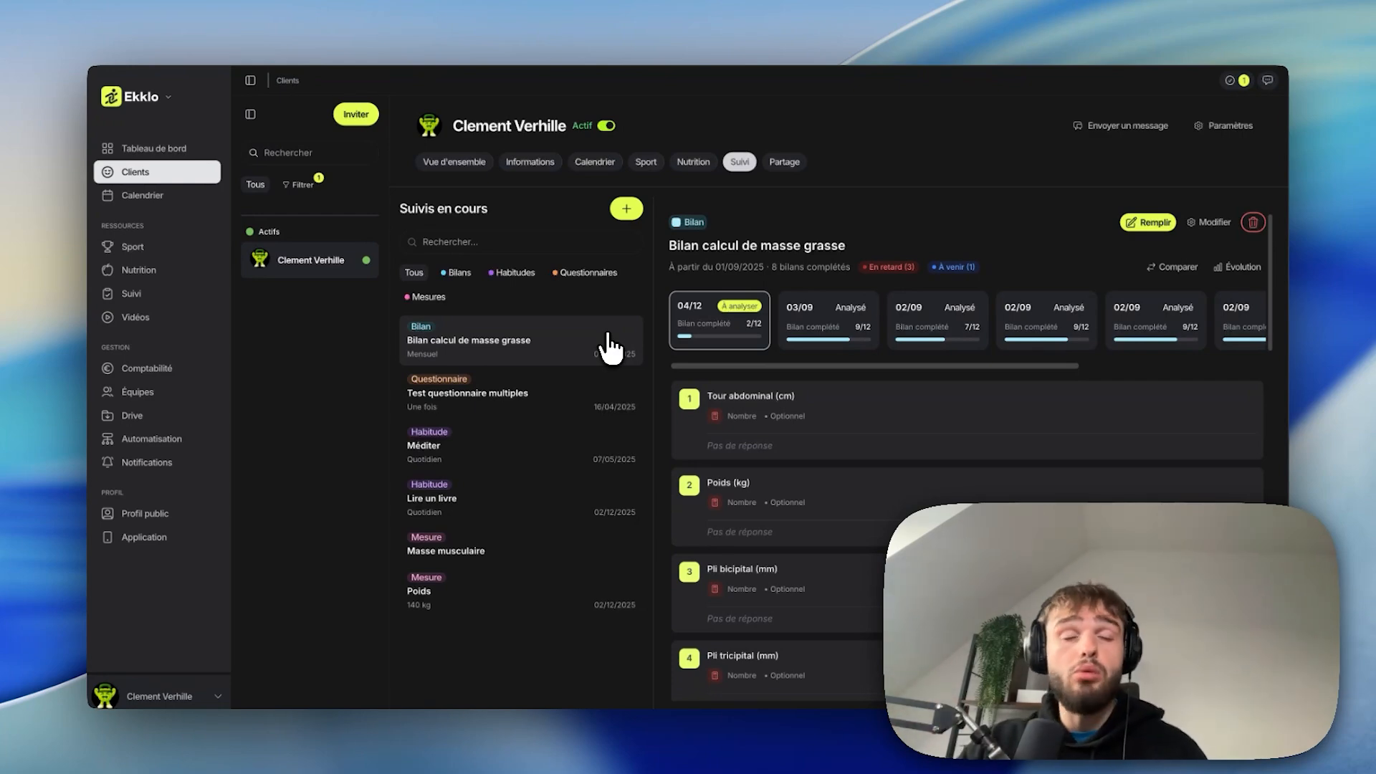
Compare the completed Bilan calcul de masse grasse entries, reviewing the answer table and comparing the photos in Slider view.
left_click(1176, 266)
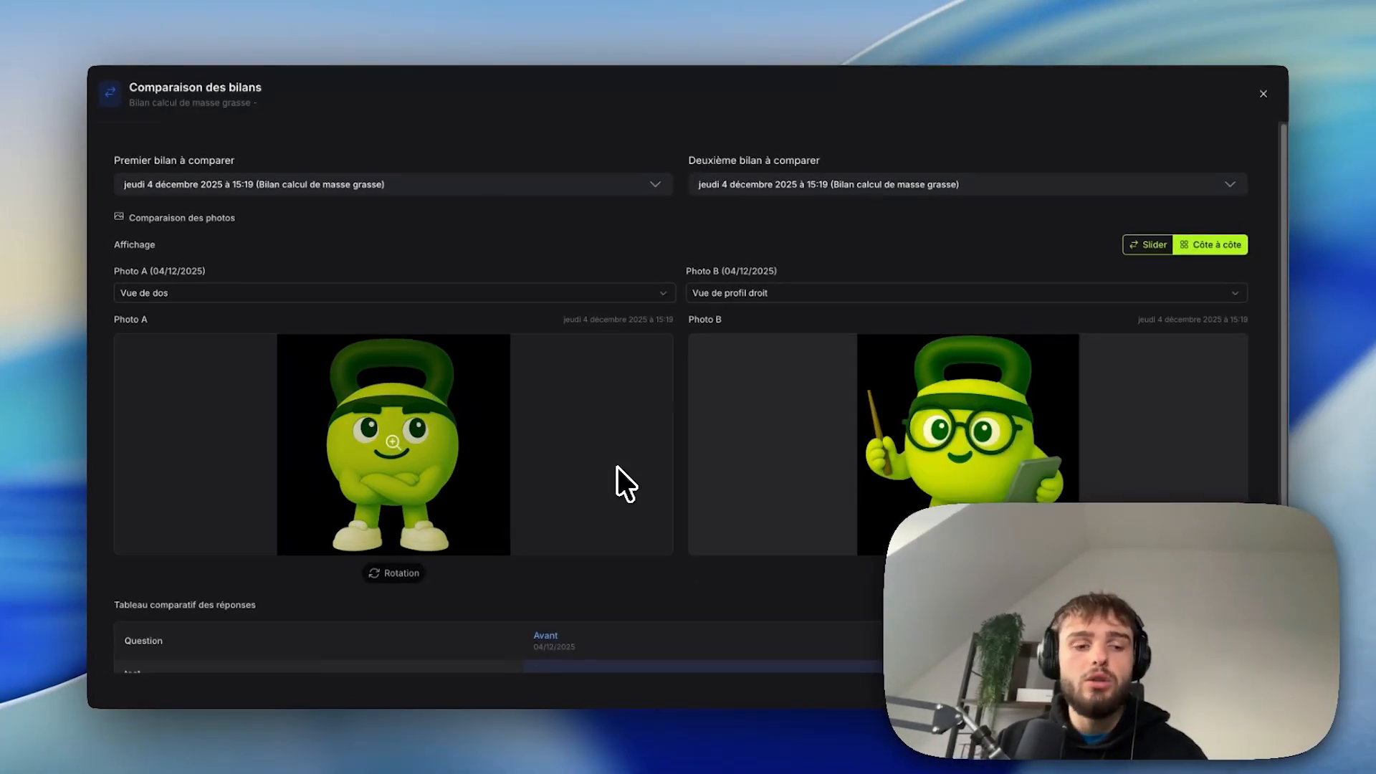
scroll(617, 468, "down", 2)
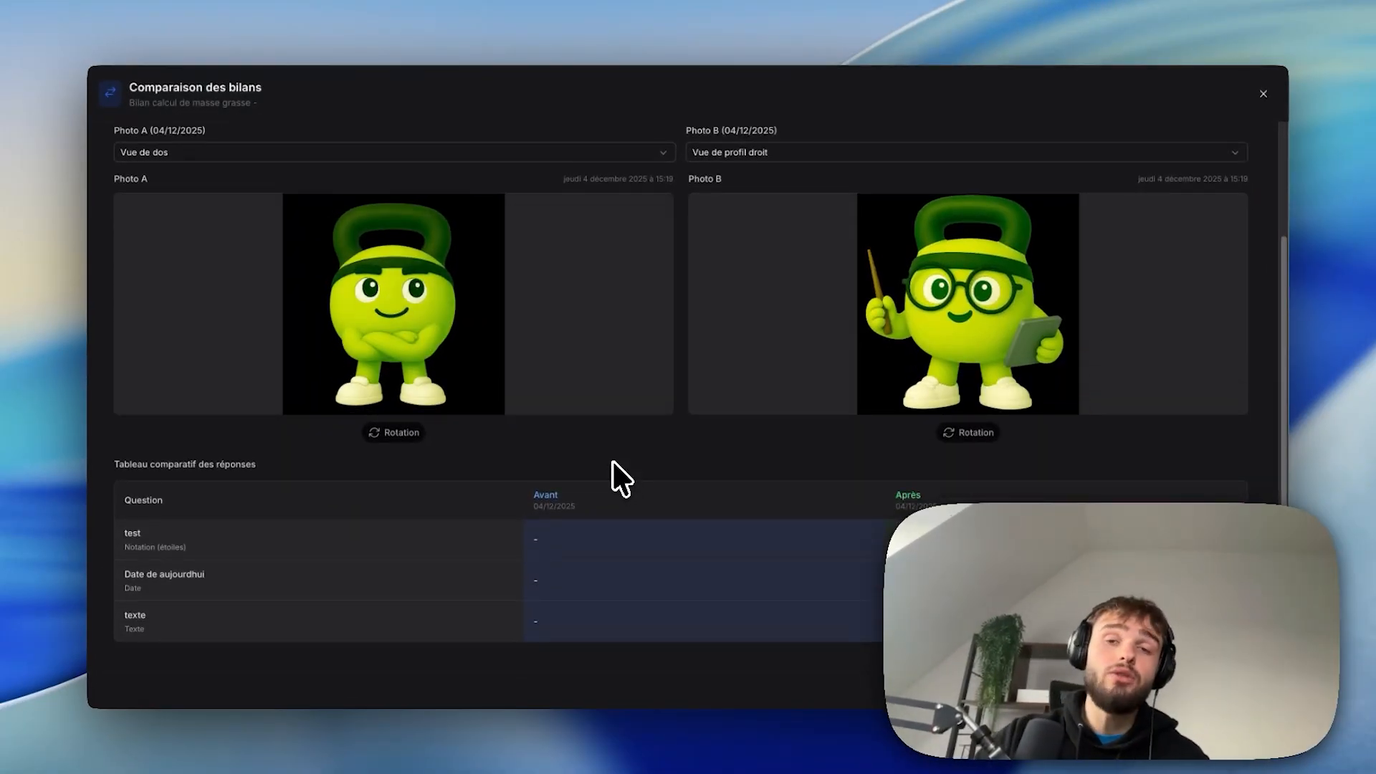
scroll(613, 464, "up", 2)
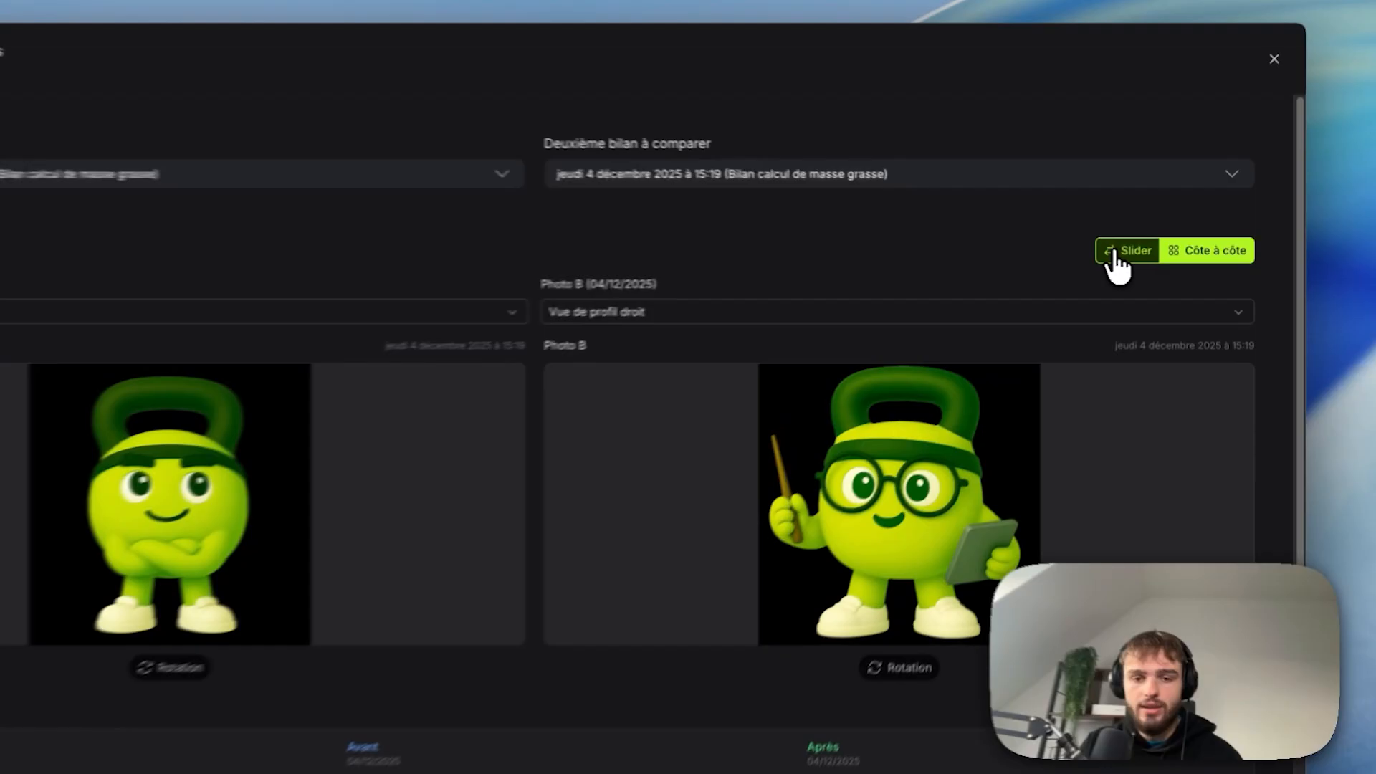
left_click(1147, 244)
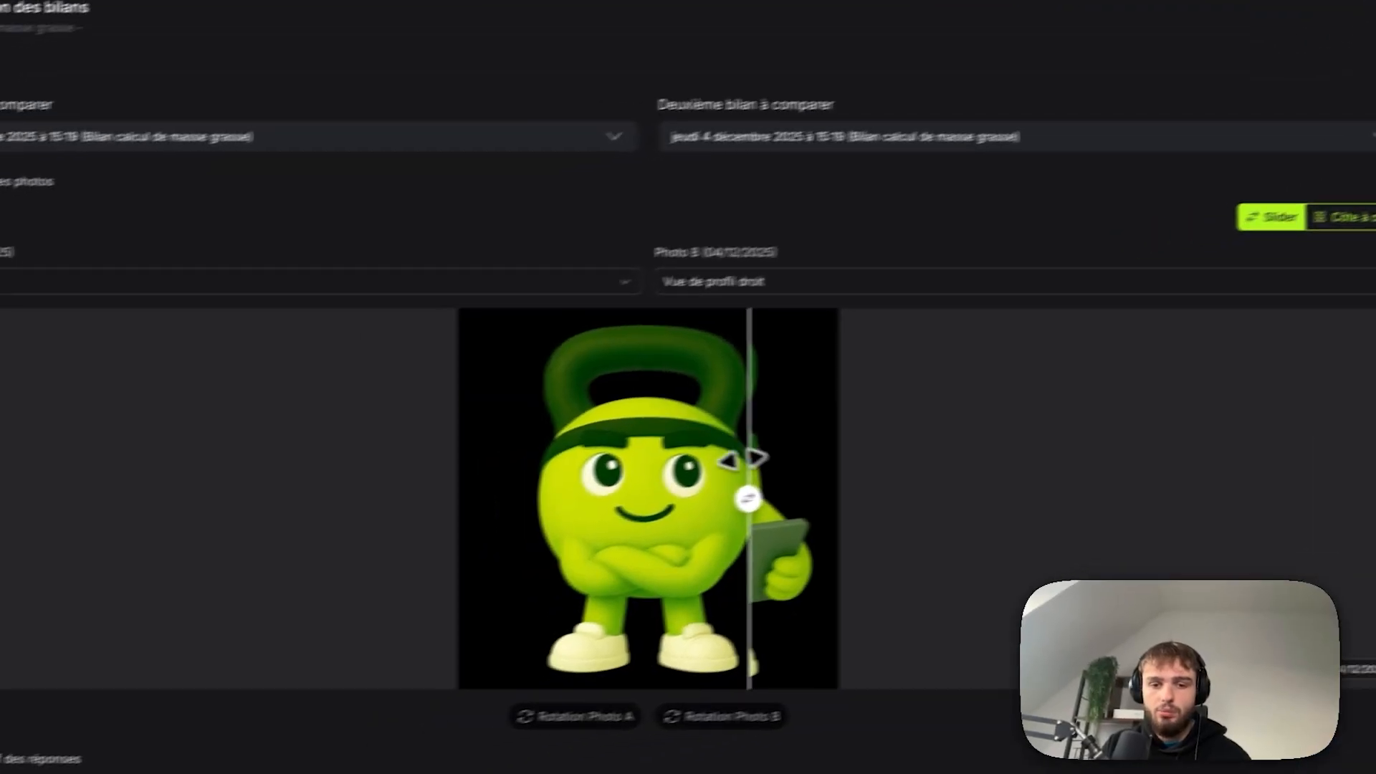
left_click_drag(787, 458, 954, 405)
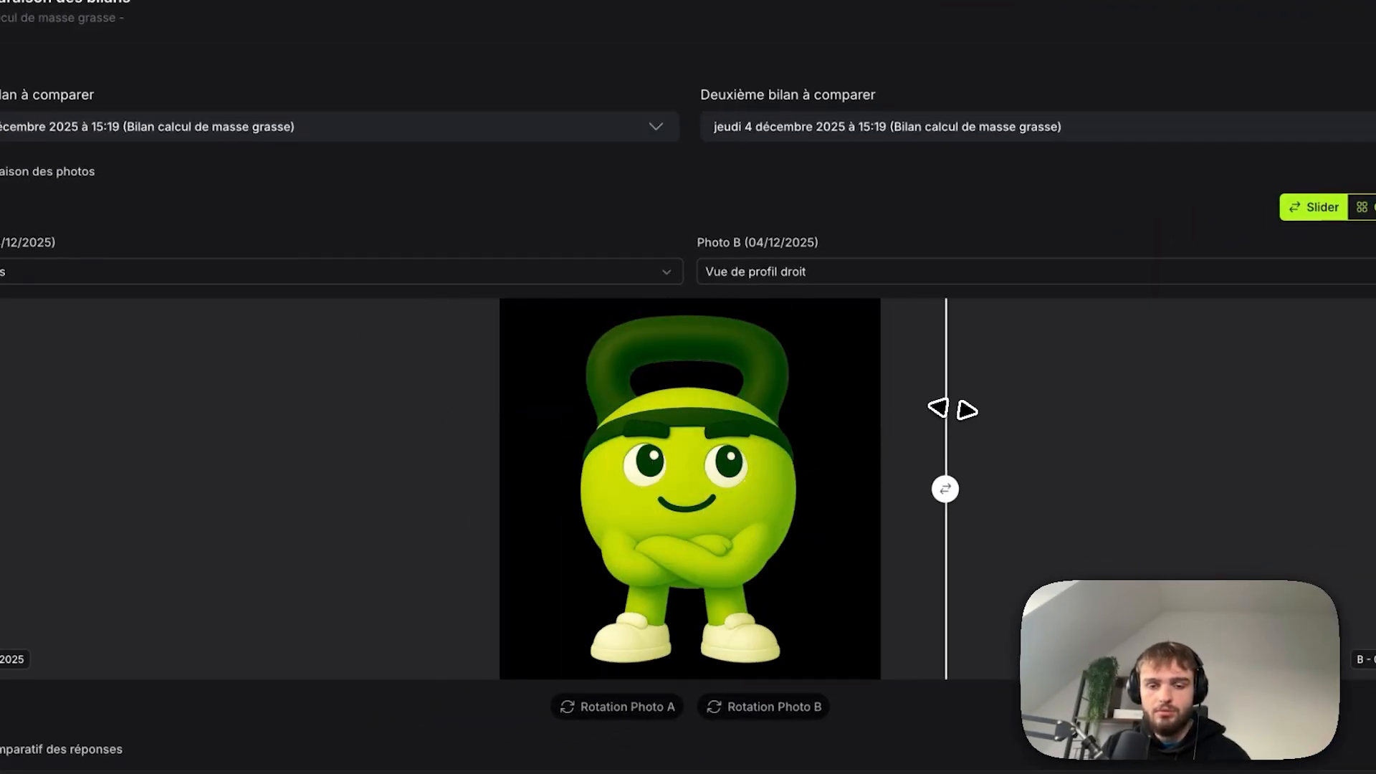